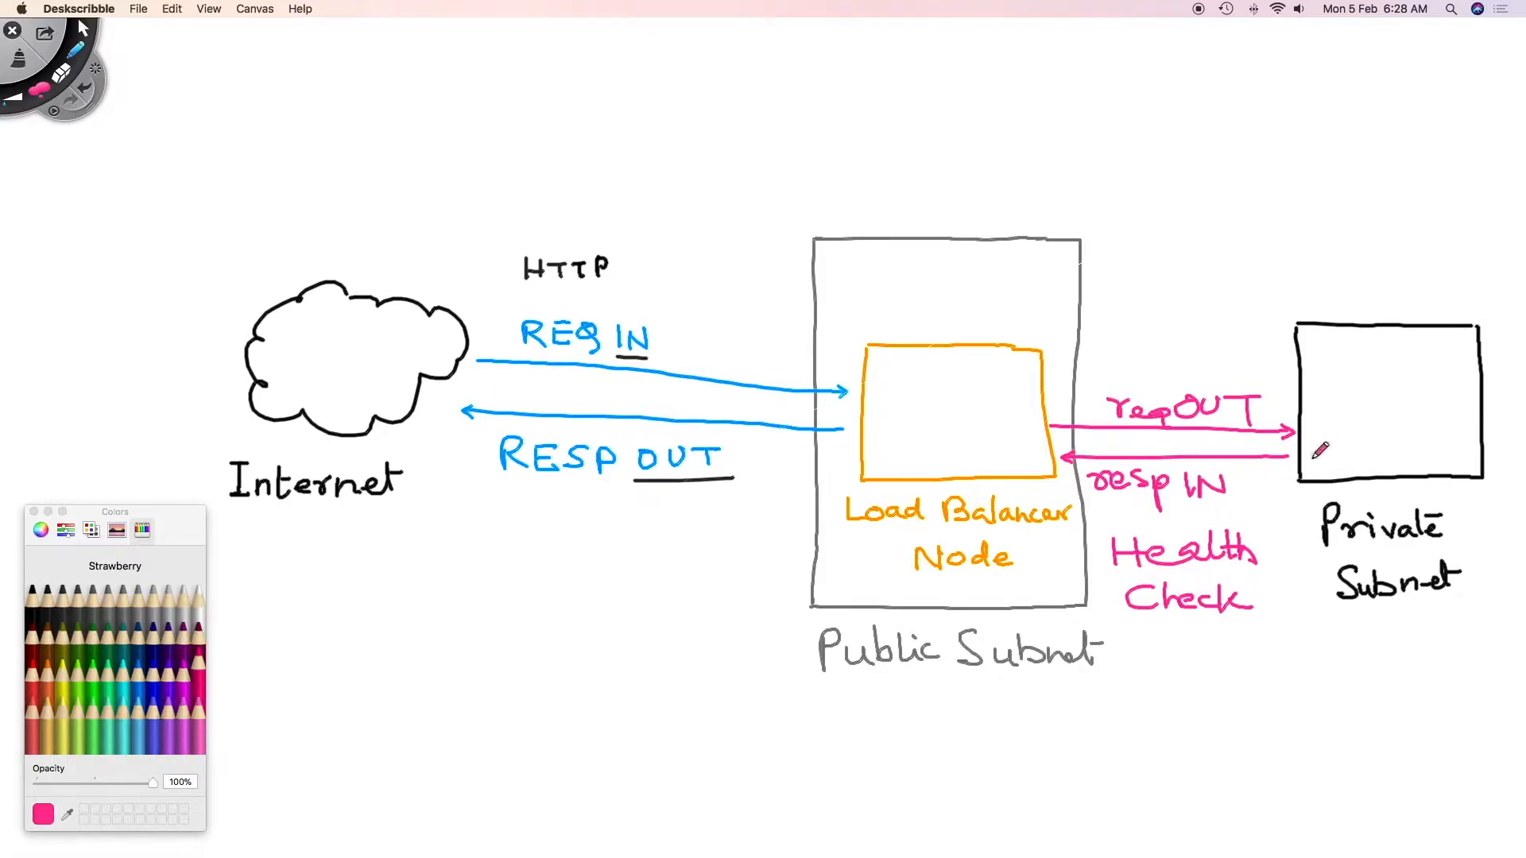
# Annotate the load balancer and private subnet diagrams with the health check request and response flows in Strawberry
pyautogui.moveTo(1268, 519)
pyautogui.mouseDown()
pyautogui.moveTo(1090, 589)
pyautogui.moveTo(1240, 525)
pyautogui.mouseUp()
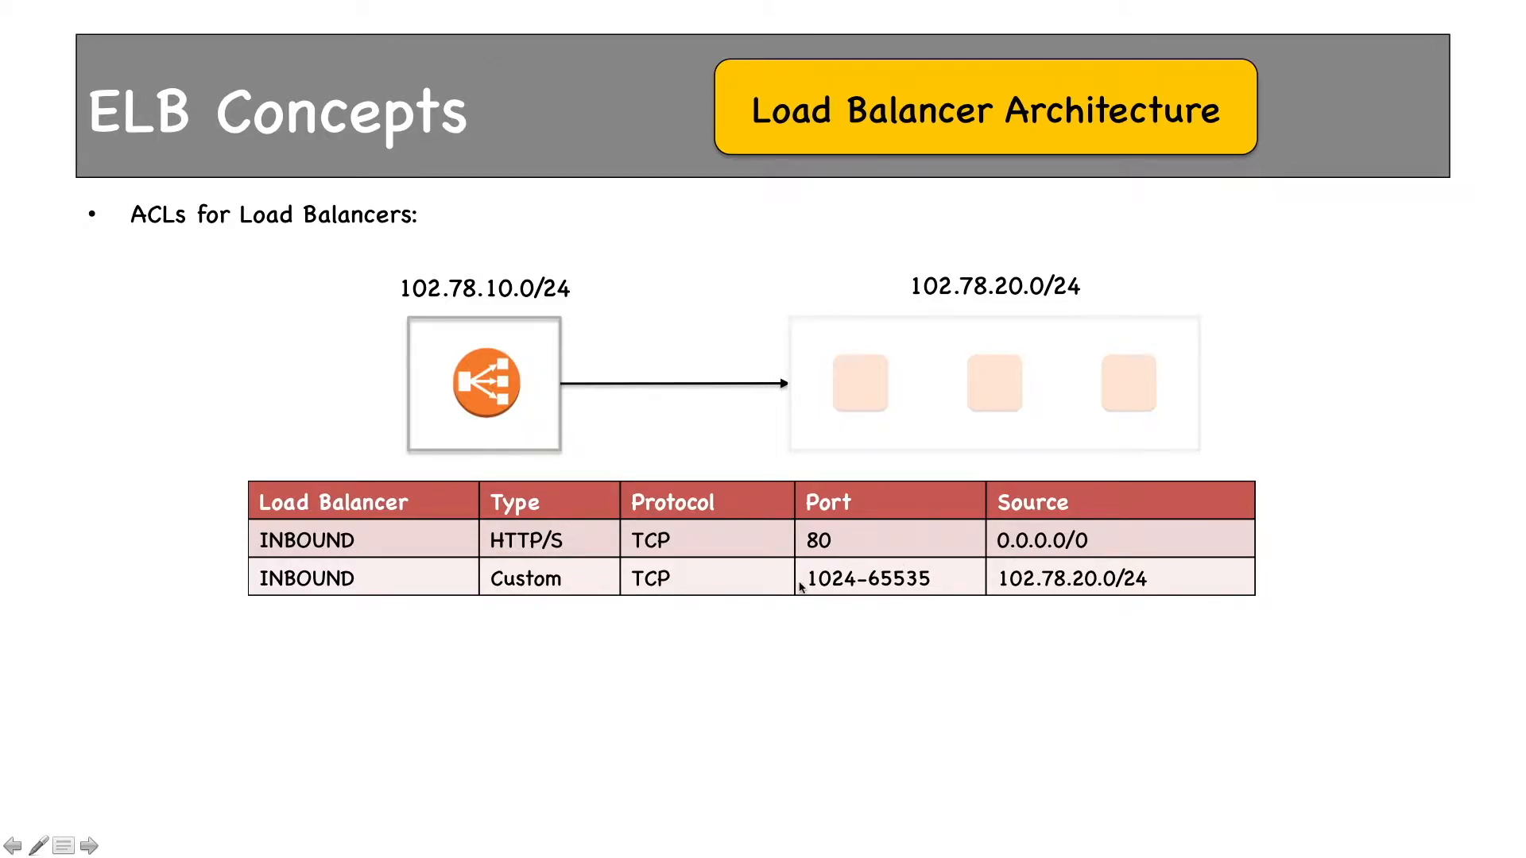
pyautogui.press('Right')
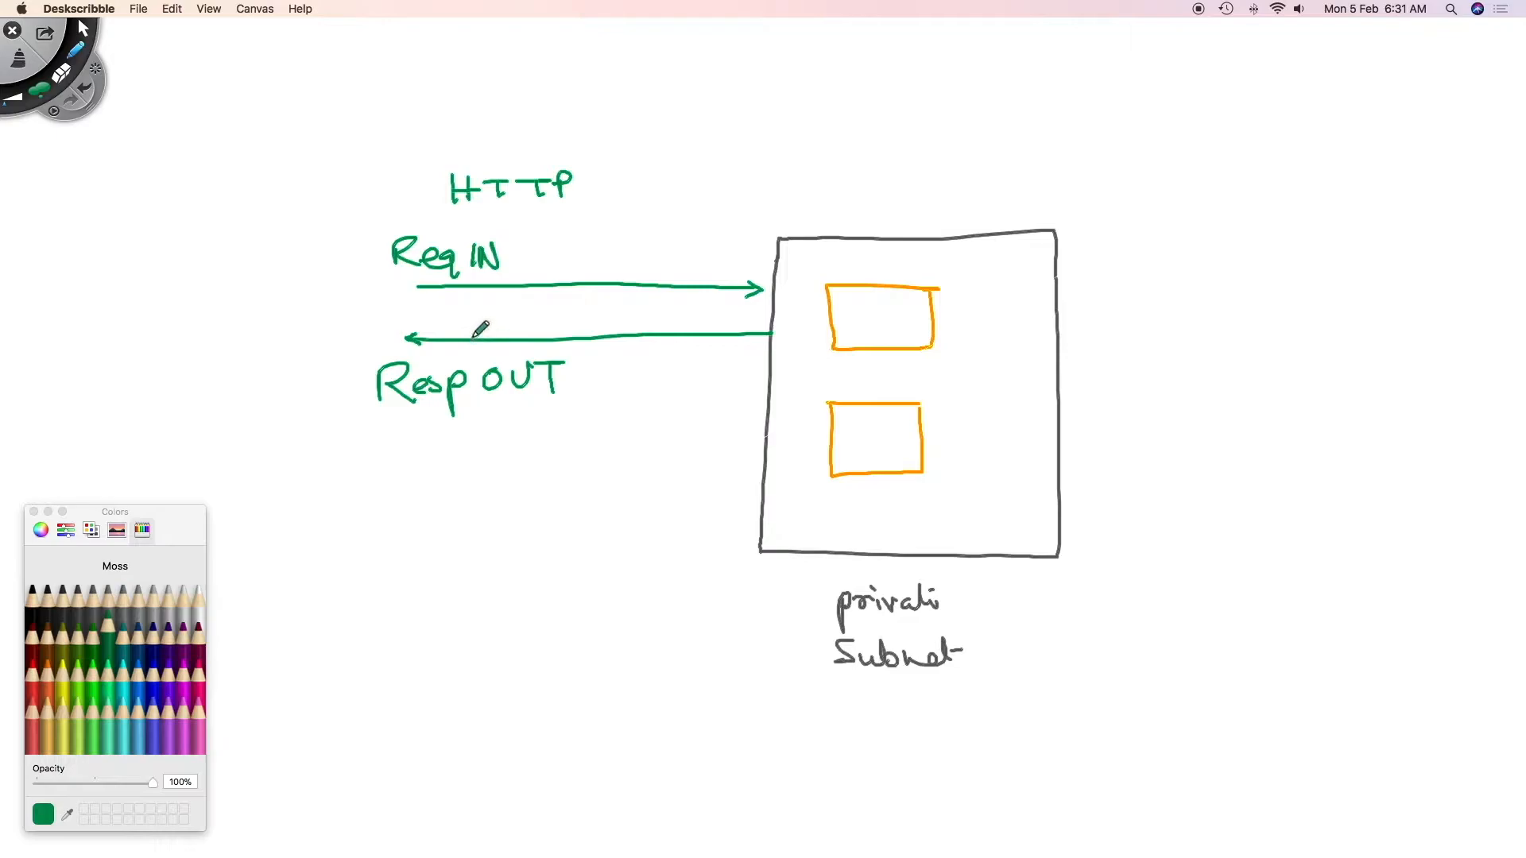
pyautogui.click(198, 672)
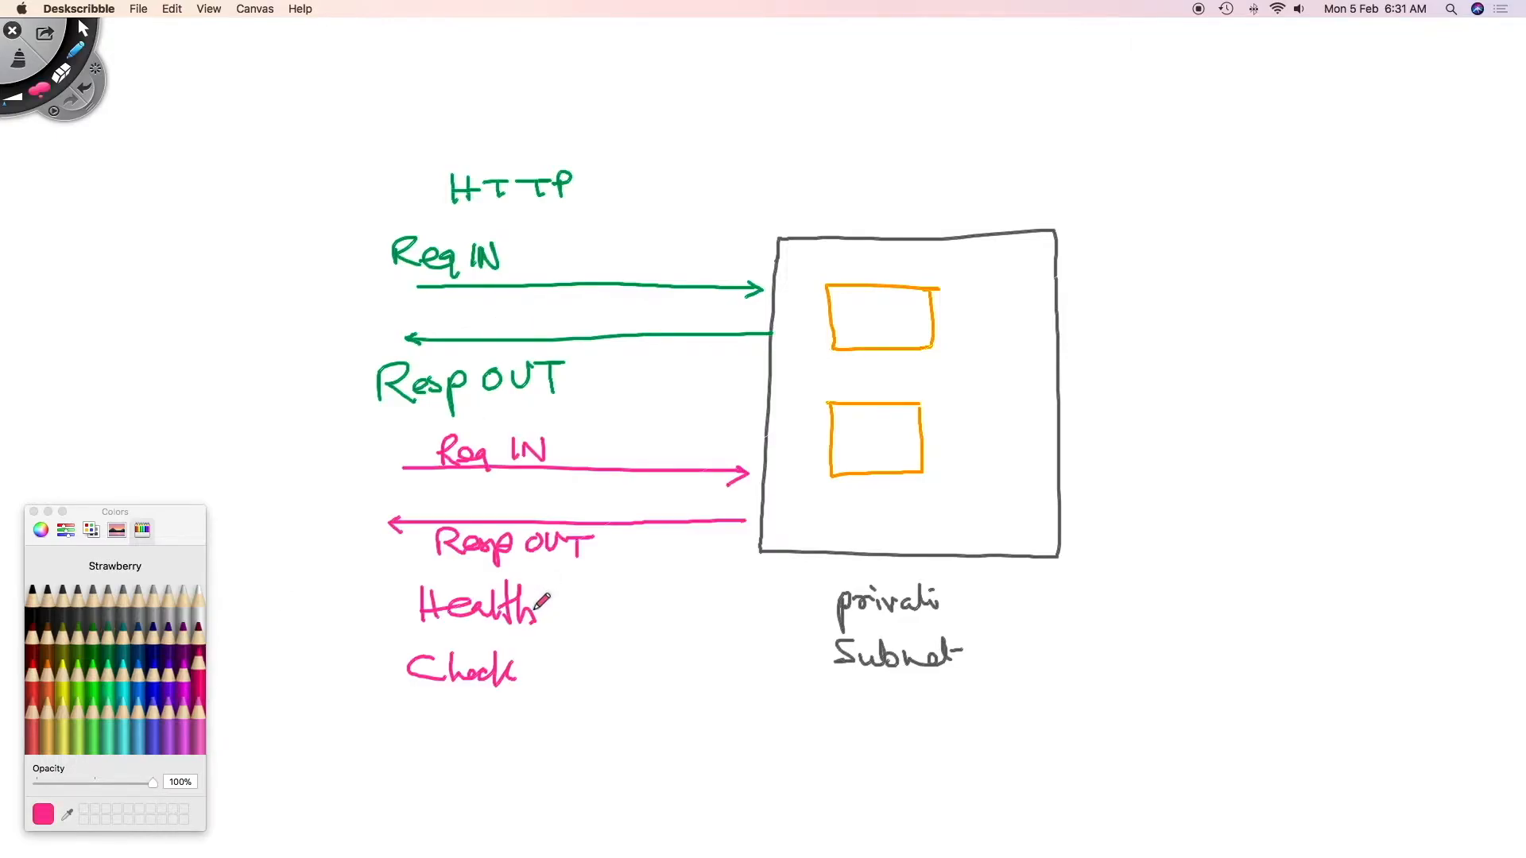
pyautogui.moveTo(552, 598)
pyautogui.mouseDown()
pyautogui.moveTo(419, 562)
pyautogui.moveTo(398, 675)
pyautogui.moveTo(556, 647)
pyautogui.moveTo(565, 616)
pyautogui.mouseUp()
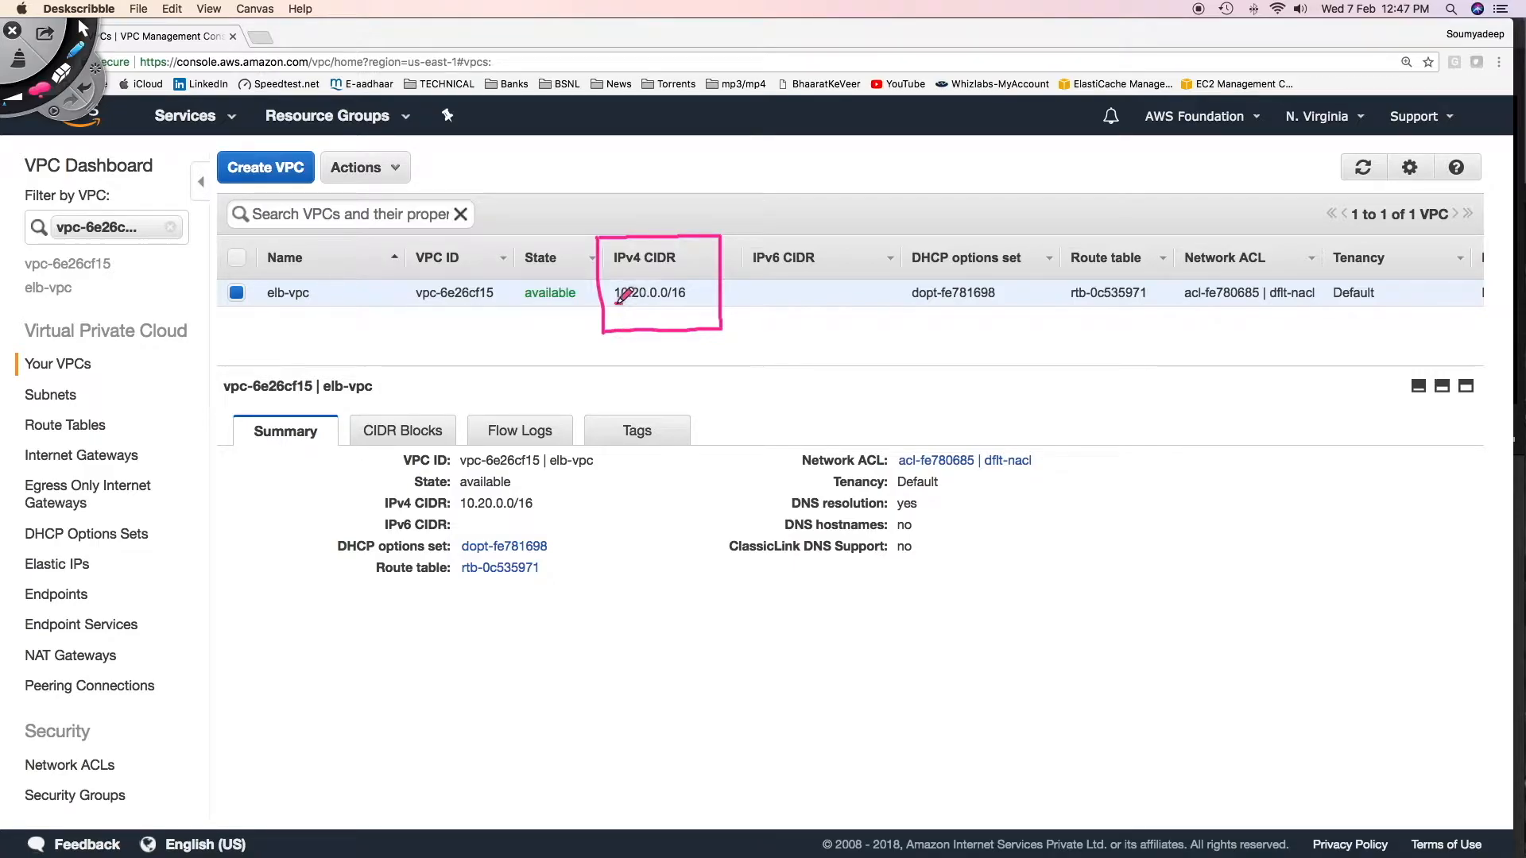
# Underline elb-vpc's IPv4 CIDR, box the subnets' Availability Zone column and underline its us-east-1a and us-east-1c entries
pyautogui.moveTo(615, 303); pyautogui.dragTo(685, 303)
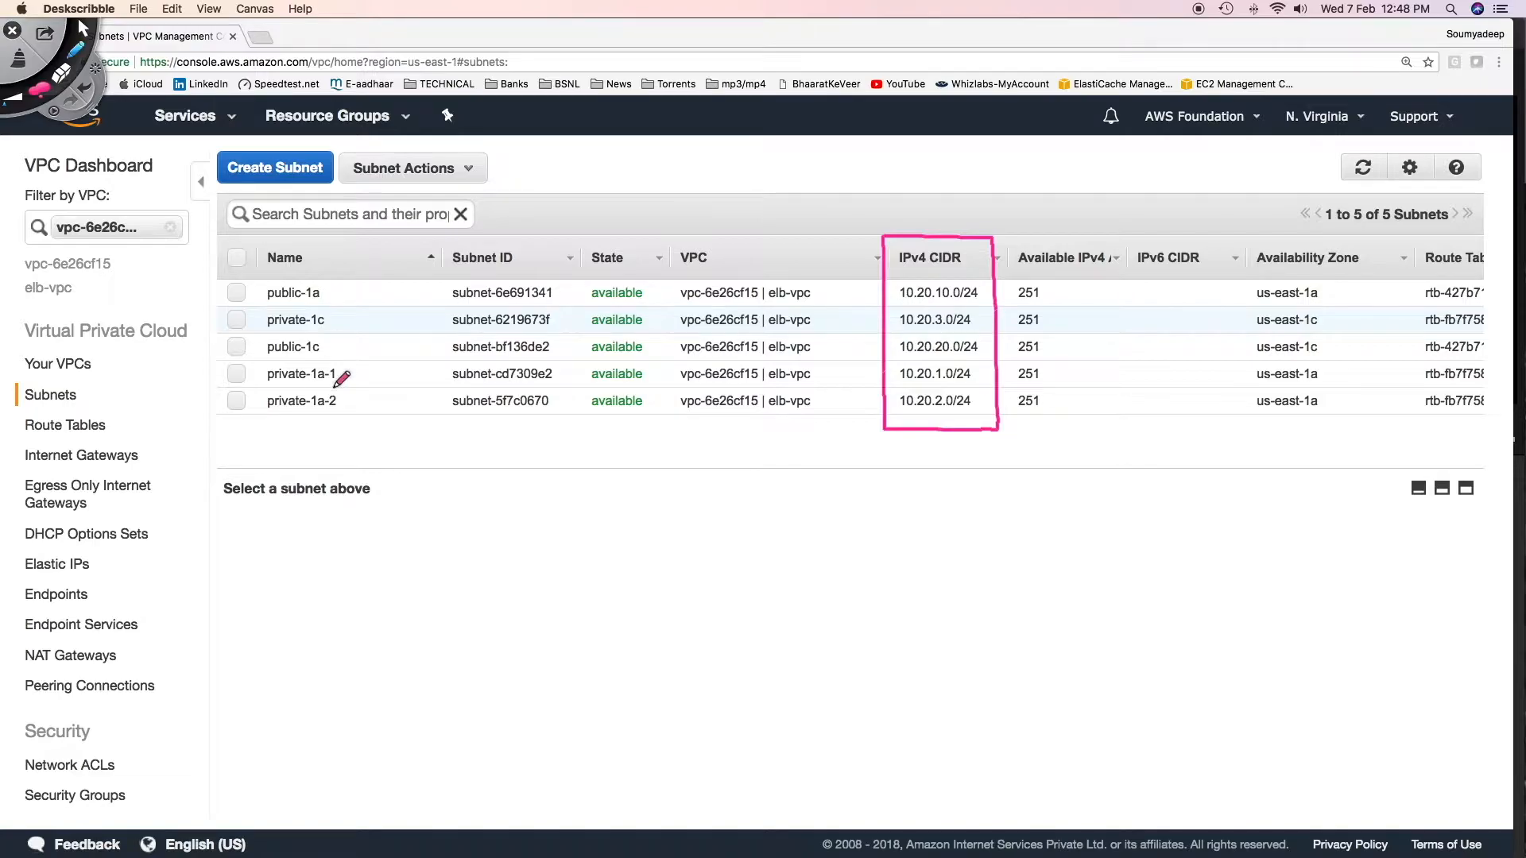
pyautogui.moveTo(1244, 248); pyautogui.dragTo(1238, 253)
pyautogui.moveTo(1254, 306); pyautogui.dragTo(1328, 305)
pyautogui.moveTo(1252, 337); pyautogui.dragTo(1325, 336)
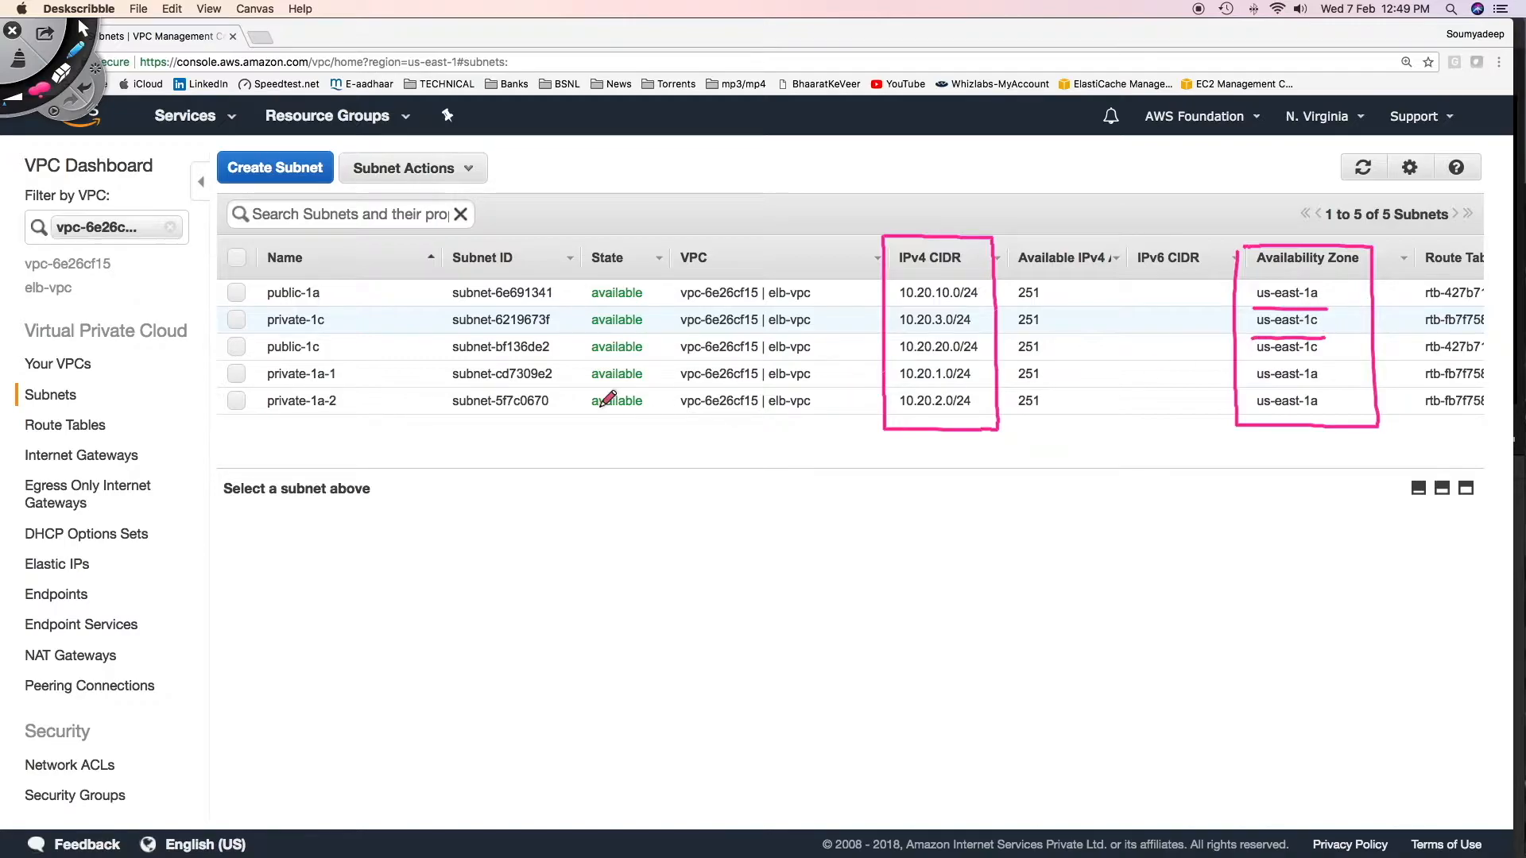
# Tick the public-1a and public-1c subnets and underline the availability zone of public-1c
pyautogui.moveTo(333, 292); pyautogui.dragTo(353, 288)
pyautogui.moveTo(327, 350); pyautogui.dragTo(351, 340)
pyautogui.moveTo(1252, 359); pyautogui.dragTo(1298, 359)
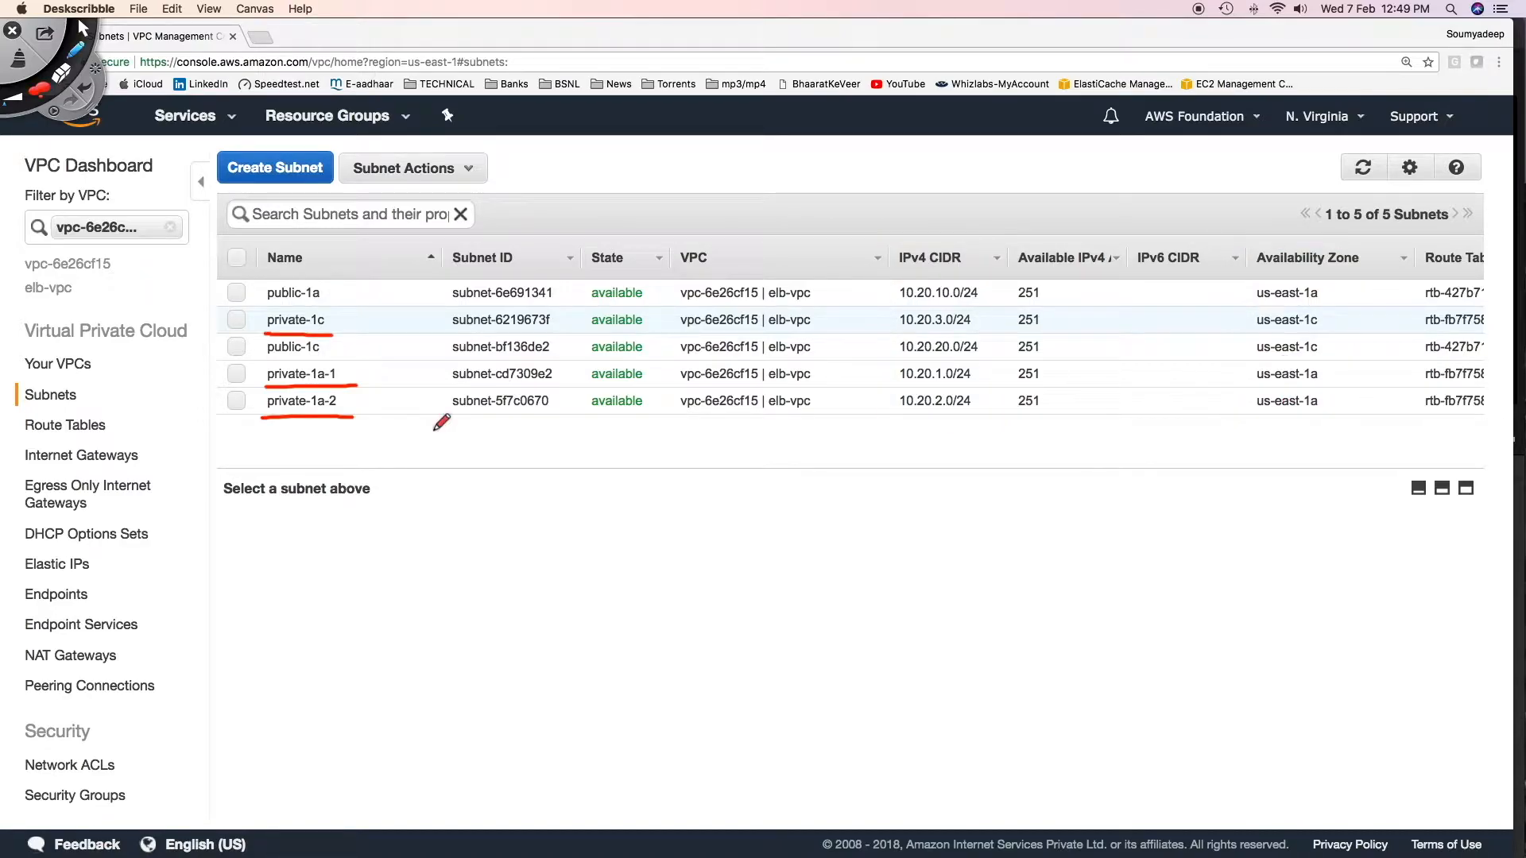
# Tick the private-1c and private-1a-1 subnets in red and mark the public-1c subnet in green
pyautogui.moveTo(338, 320); pyautogui.dragTo(365, 313)
pyautogui.moveTo(353, 373); pyautogui.dragTo(380, 366)
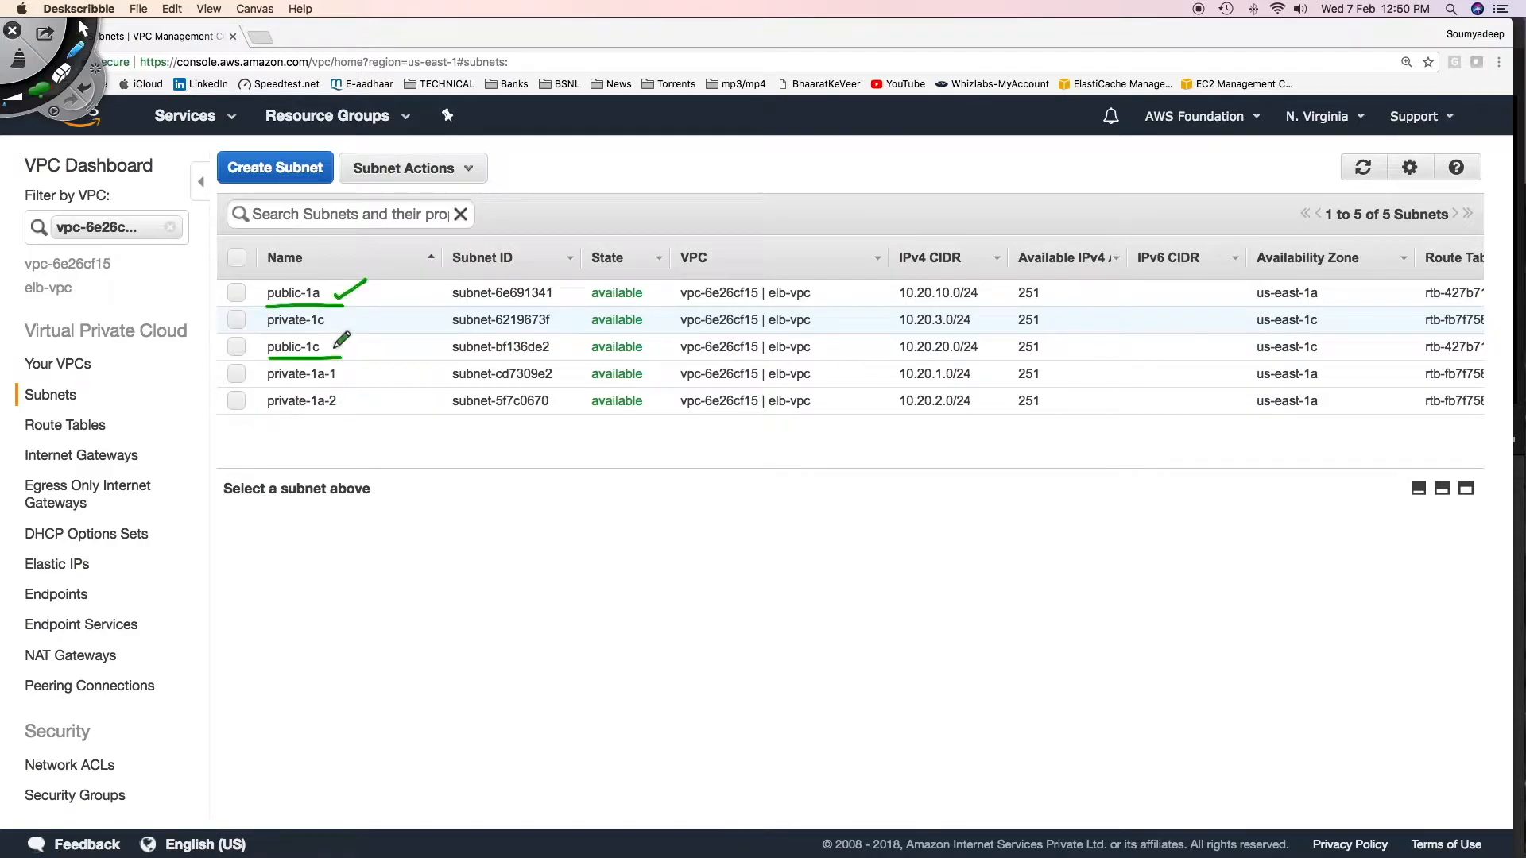
pyautogui.moveTo(269, 358)
pyautogui.mouseDown()
pyautogui.moveTo(340, 356)
pyautogui.moveTo(389, 324)
pyautogui.mouseUp()
pyautogui.click(237, 347)
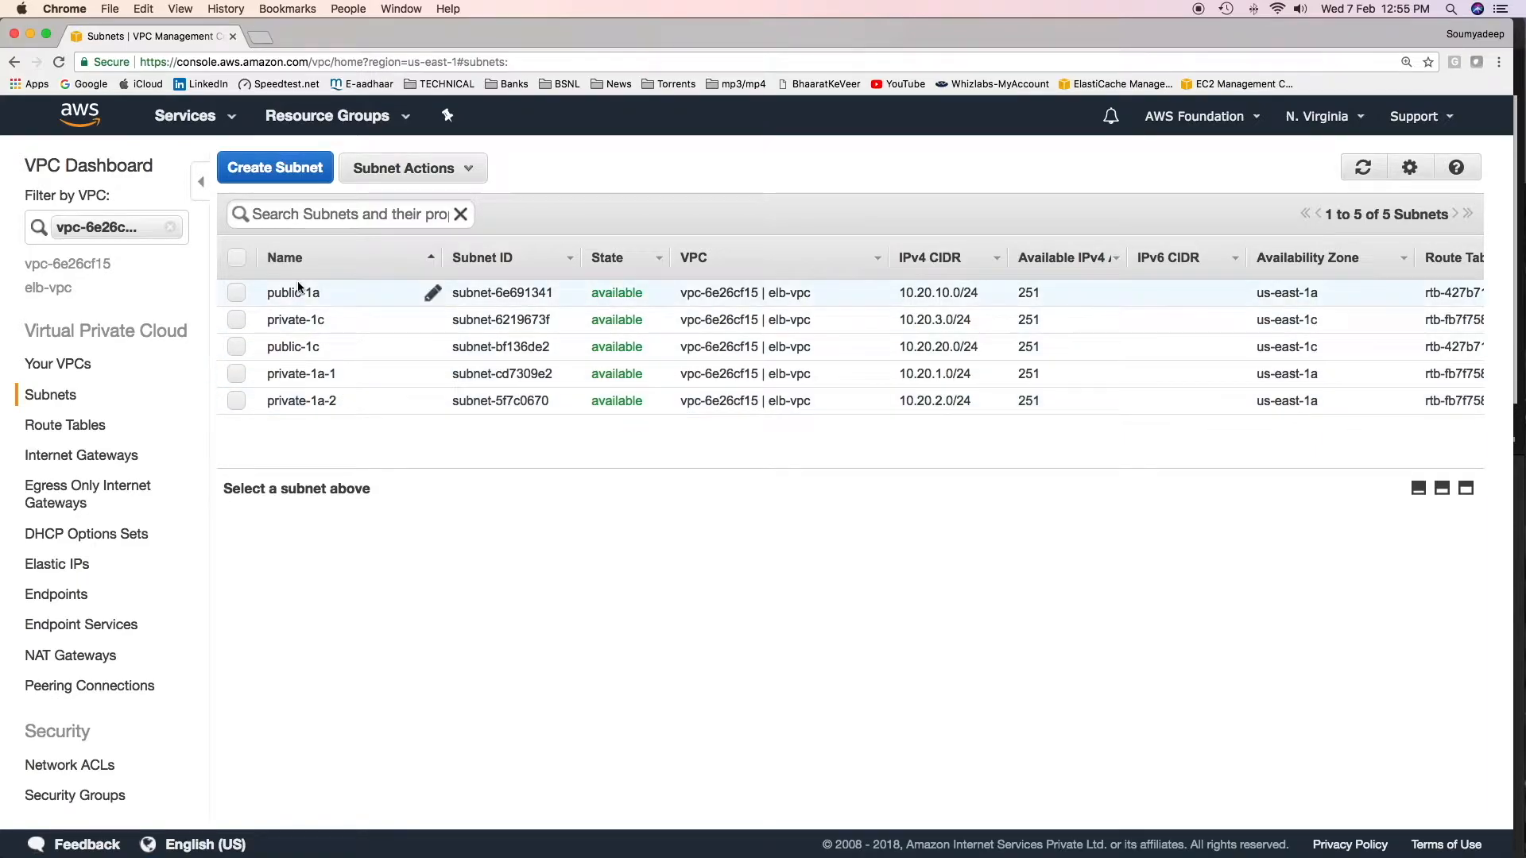
# Start creating a Classic Load Balancer in EC2 and name it aws-foundation-classic-load-balancer
pyautogui.click(198, 125)
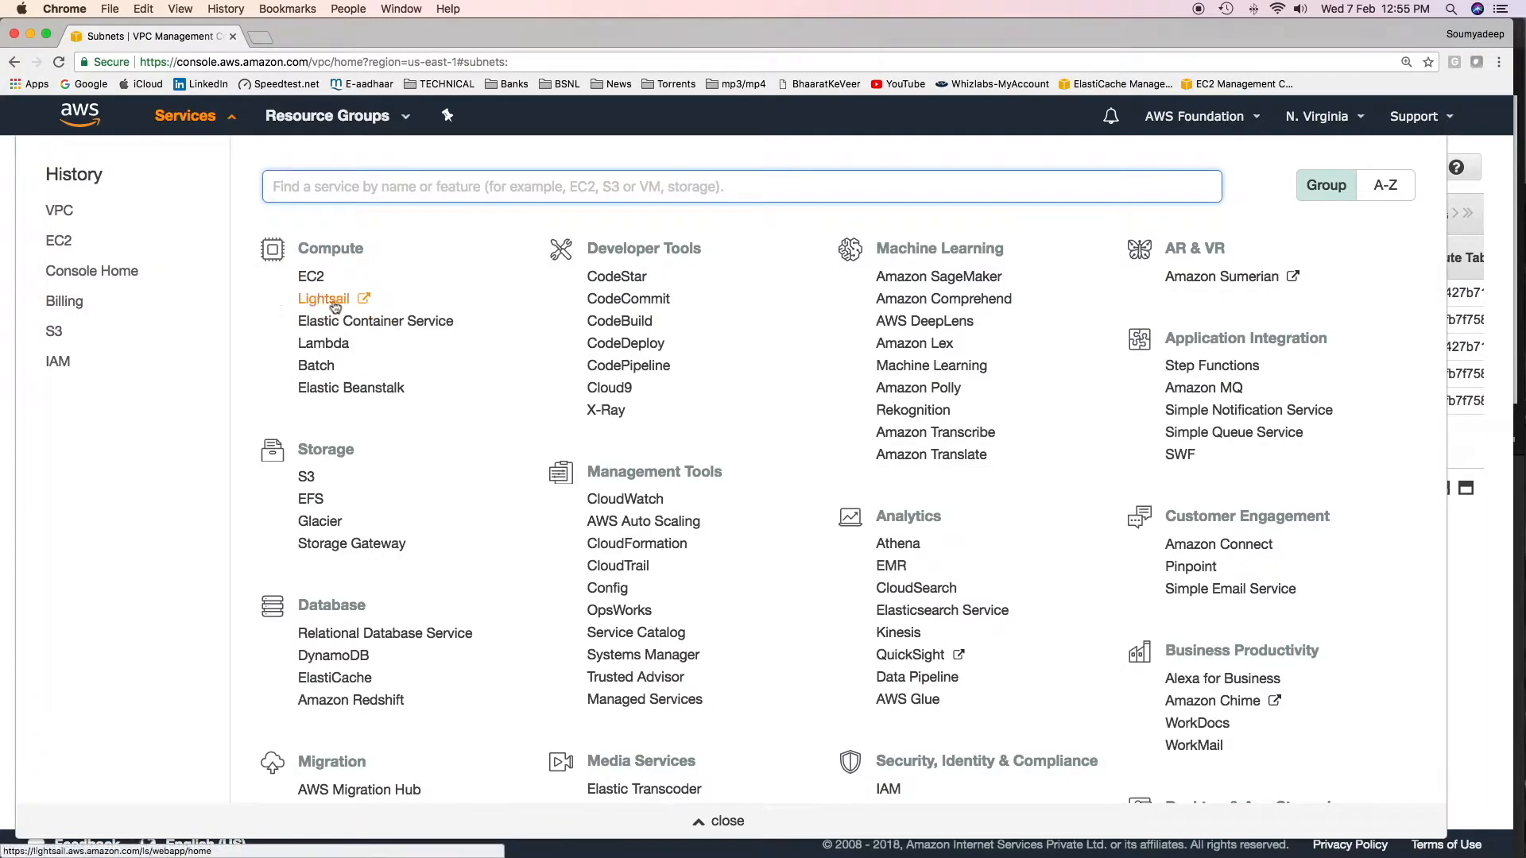
pyautogui.click(323, 343)
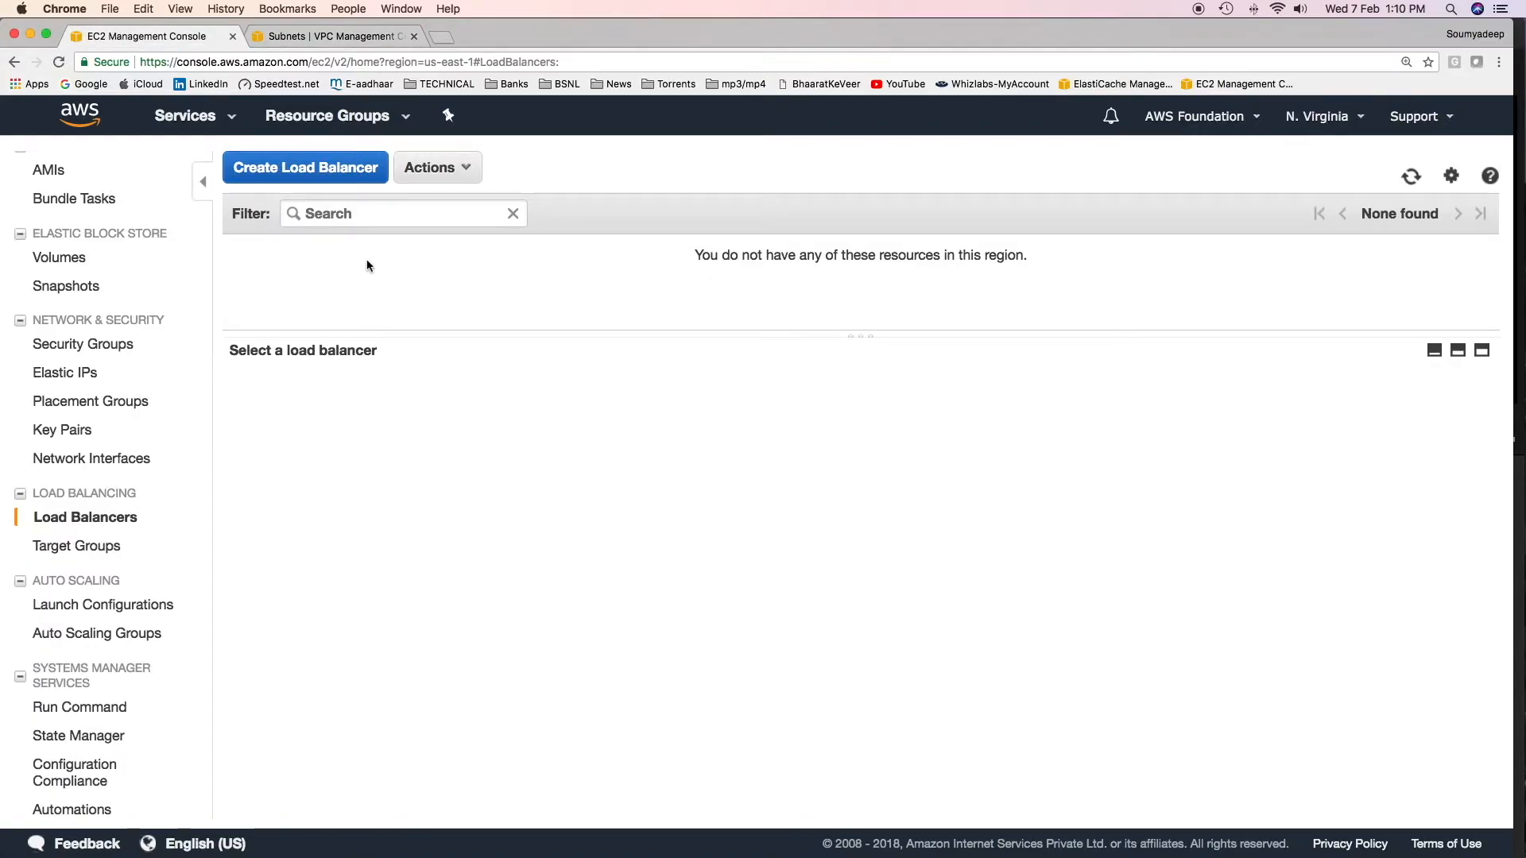
pyautogui.click(338, 177)
pyautogui.click(1250, 437)
pyautogui.click(374, 332)
pyautogui.write('aws-foundation-classic-load-balancer')
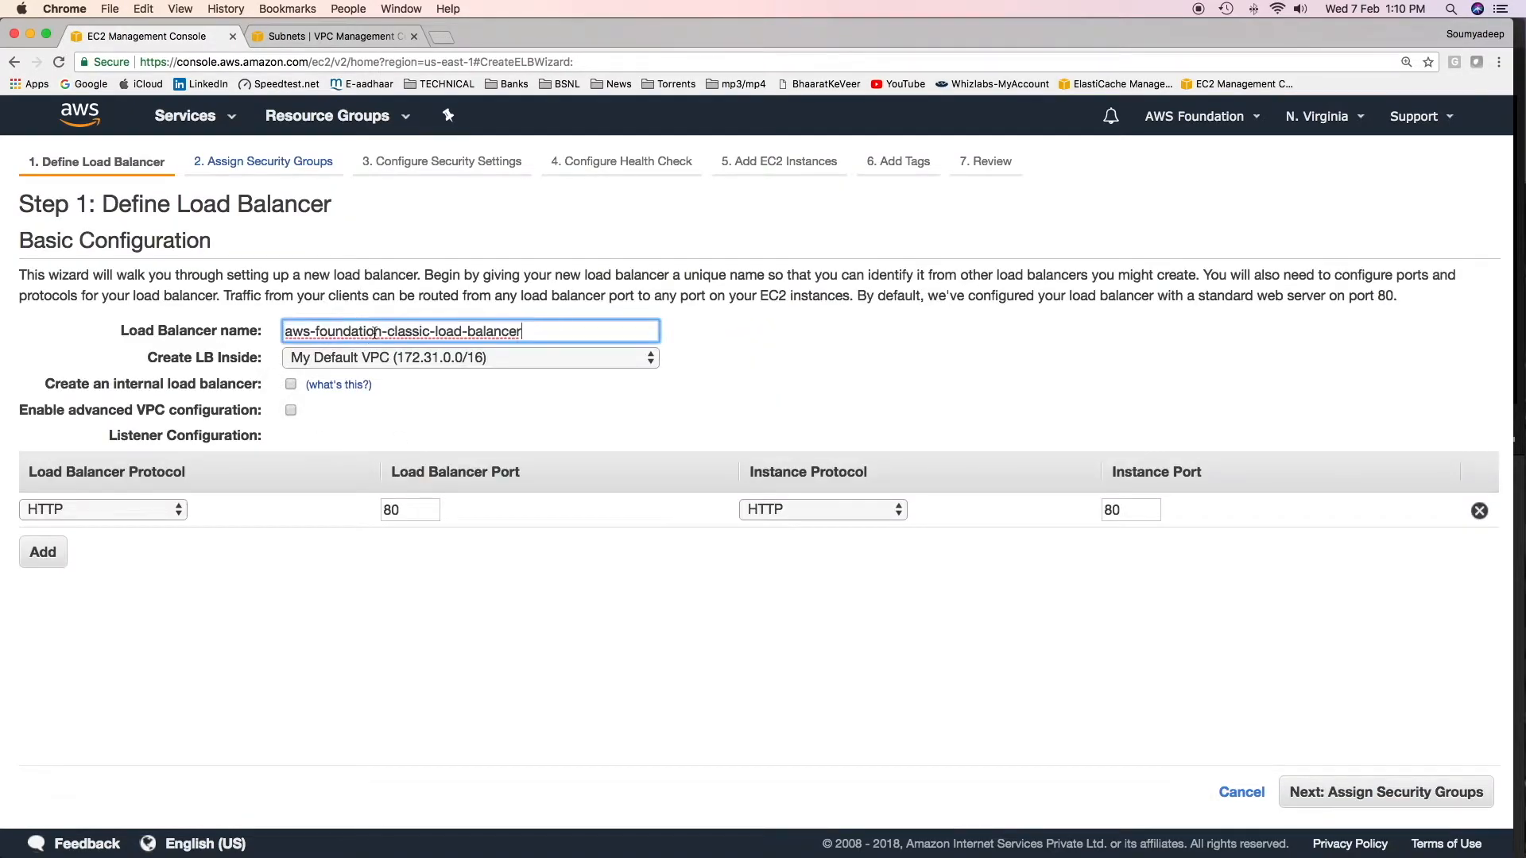
# Place the load balancer inside elb-vpc (10.20.0.0/16) and select the public-1a and public-1c subnets
pyautogui.click(455, 359)
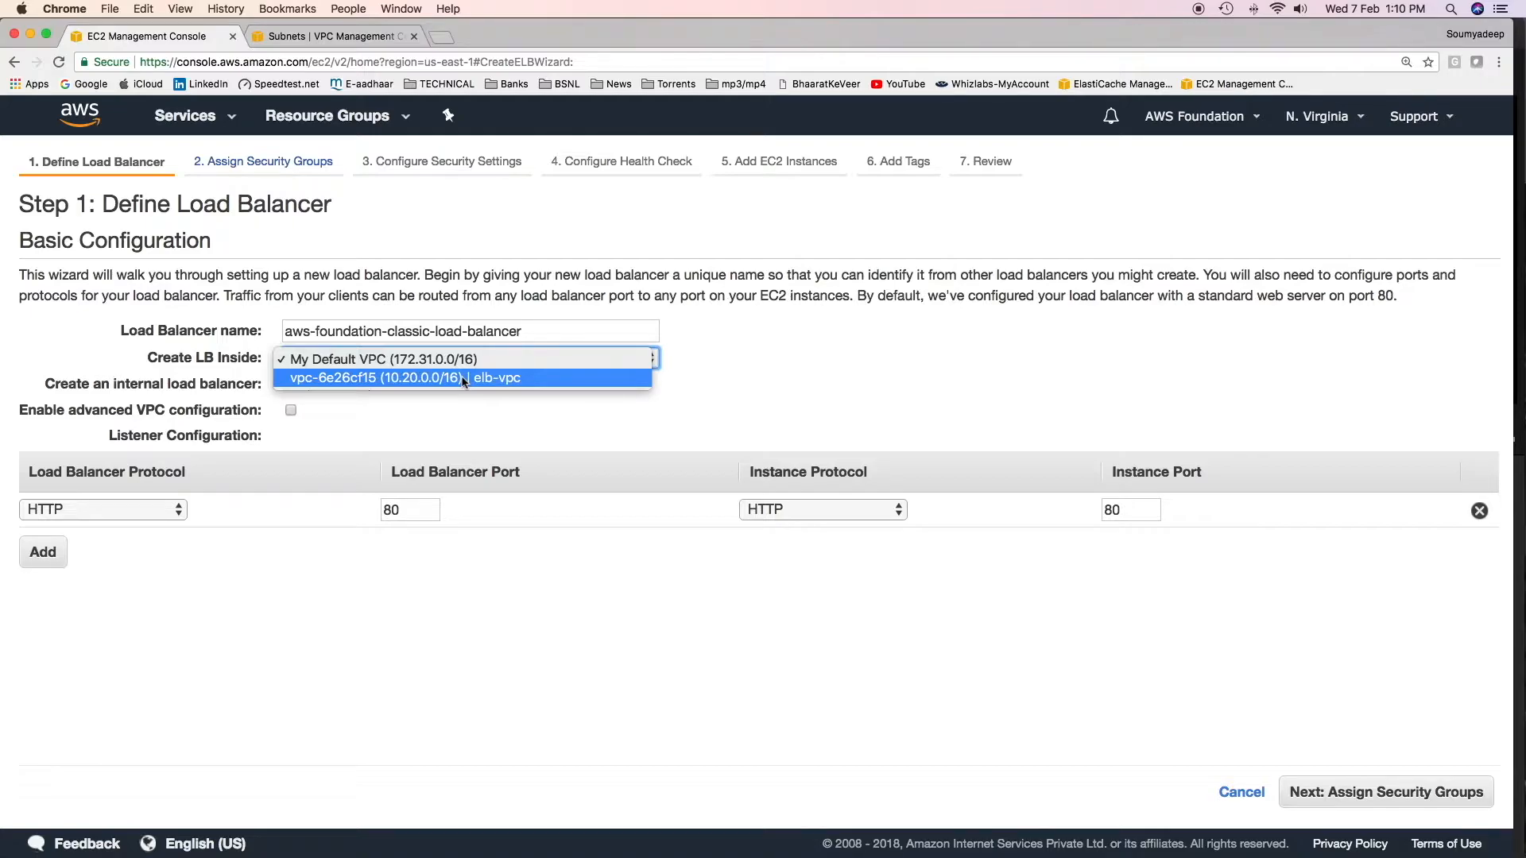
pyautogui.click(463, 380)
pyautogui.press('super+minus')
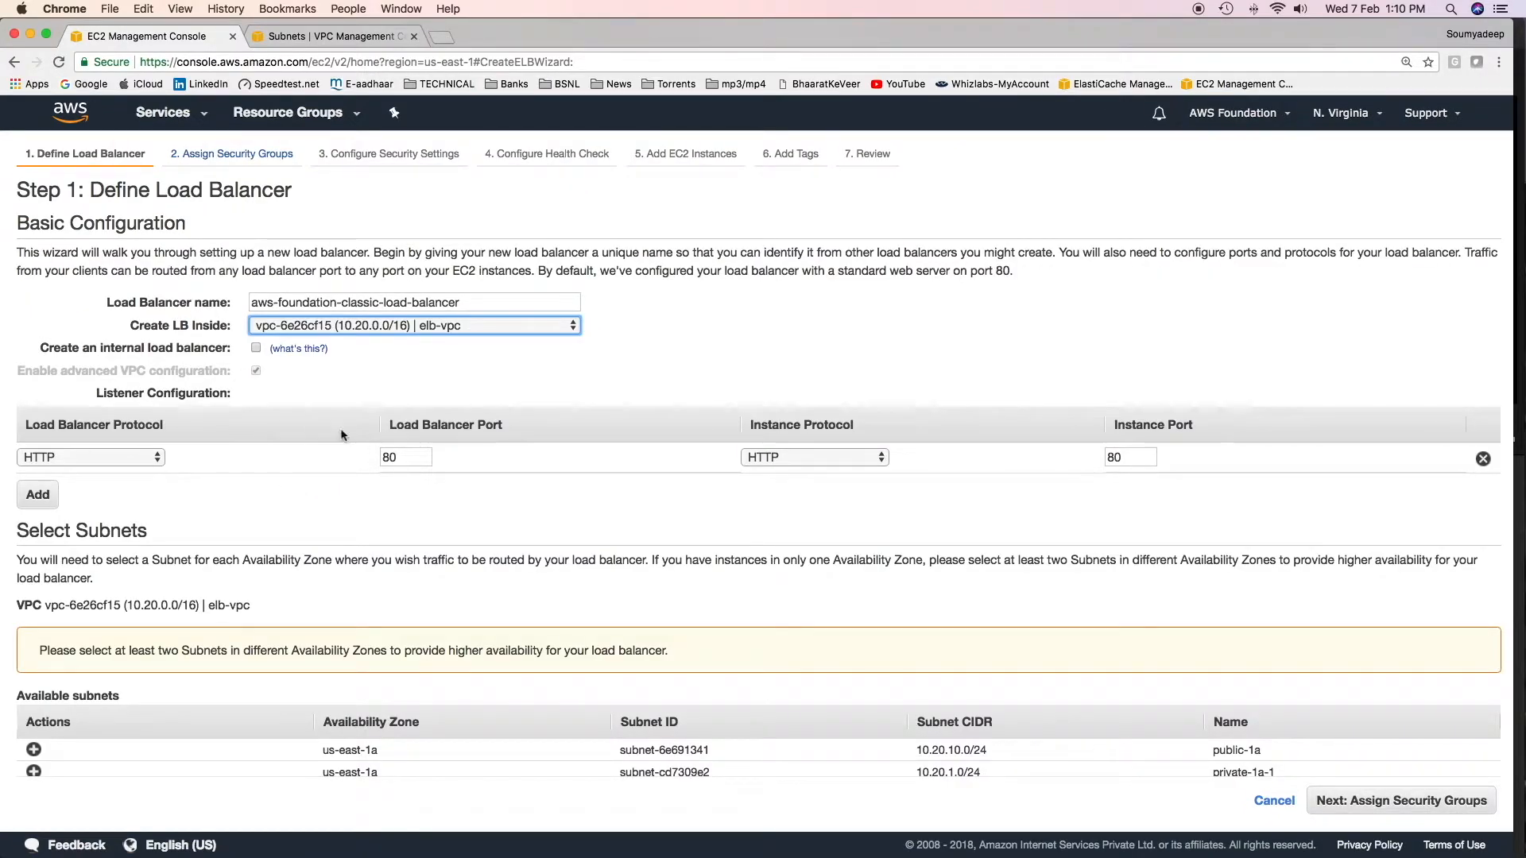
pyautogui.scroll(-4, 608, 431)
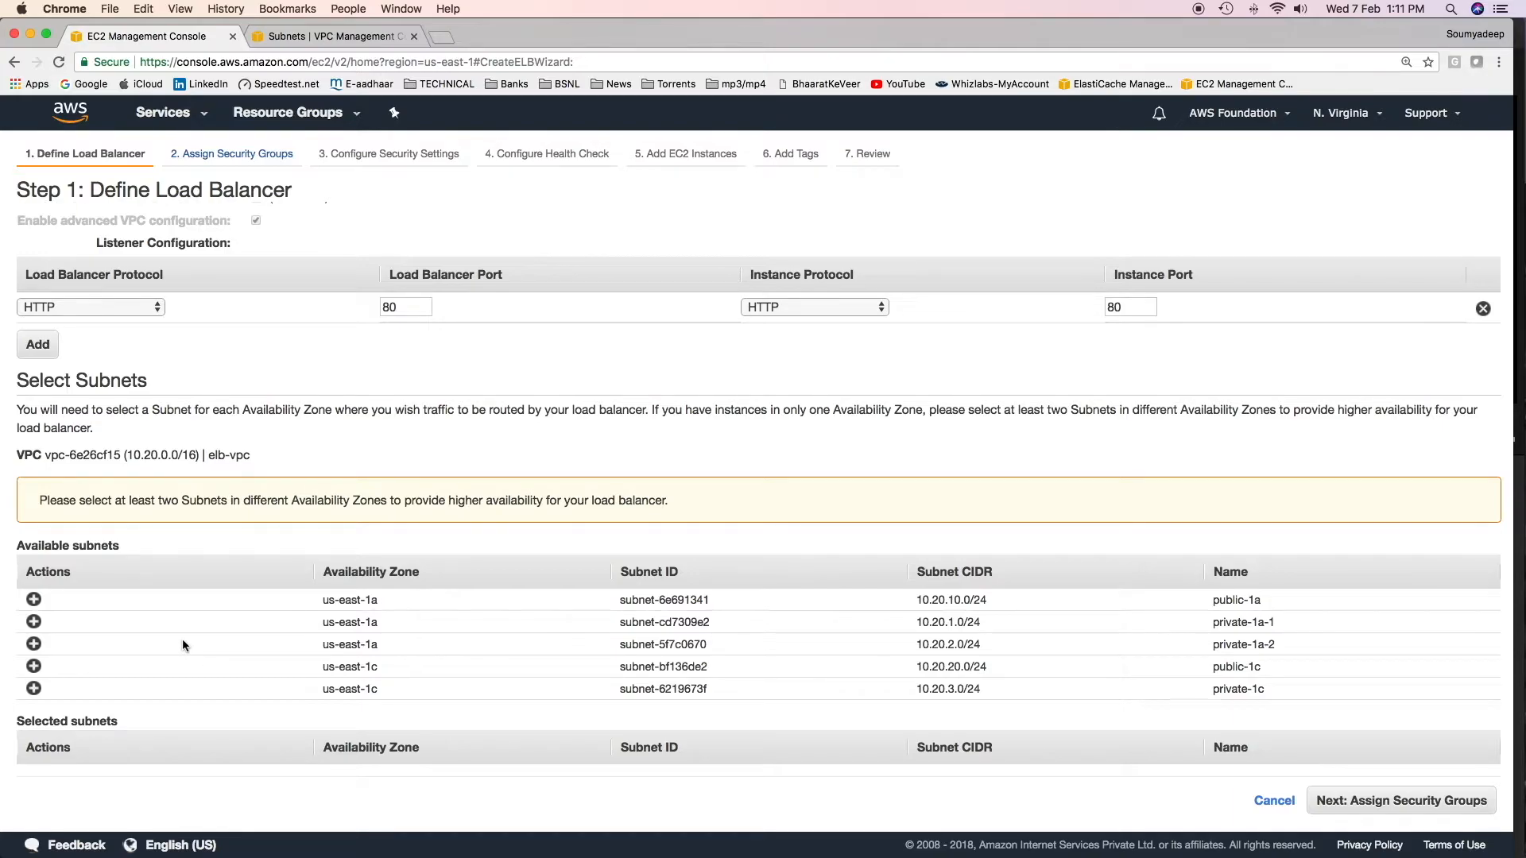
pyautogui.click(34, 668)
pyautogui.click(33, 600)
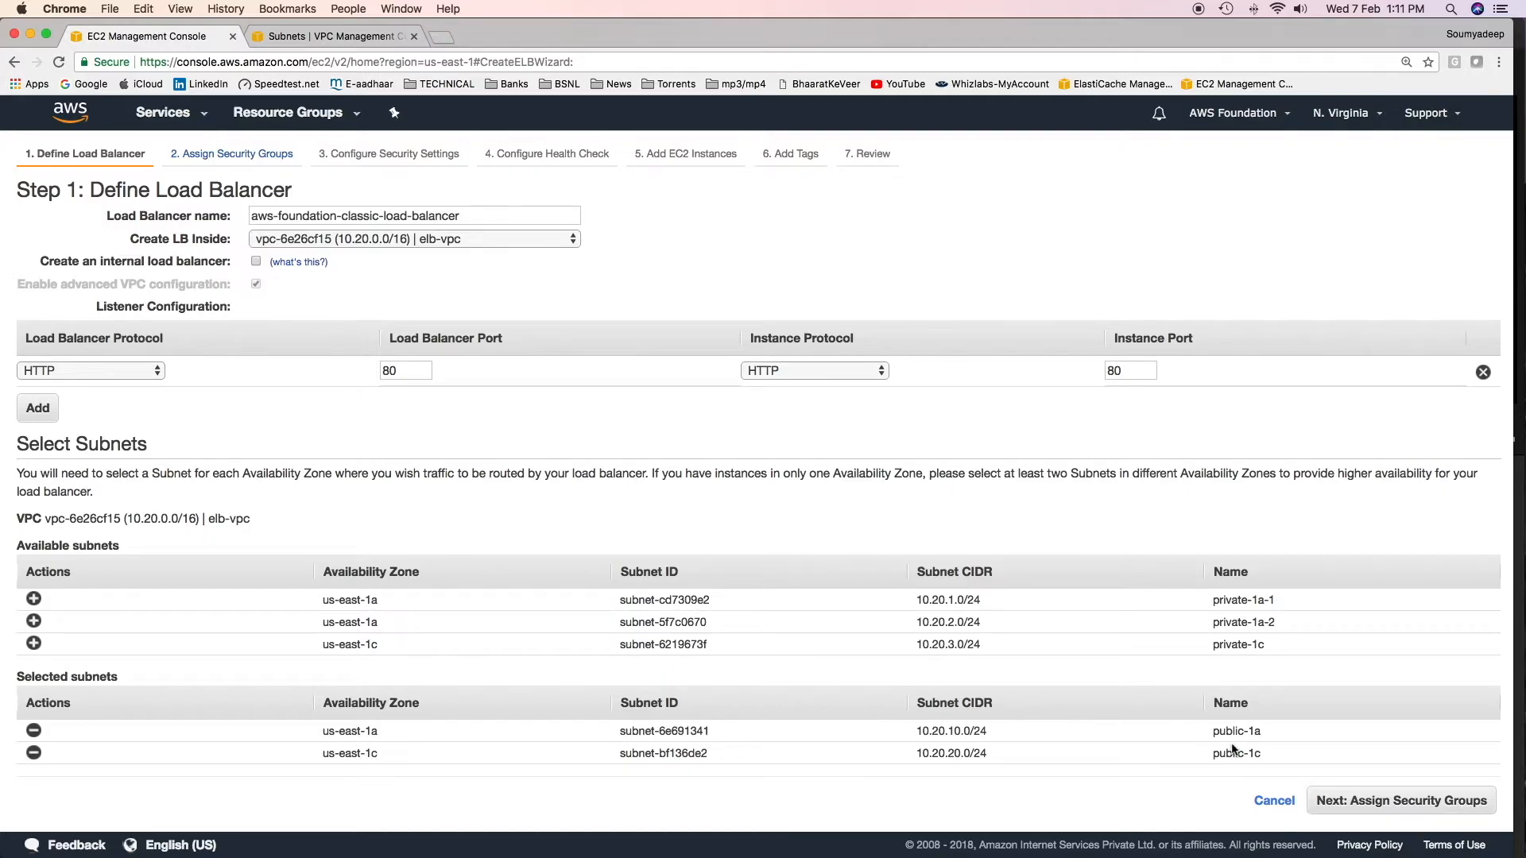
# Rename the load balancer to aws-foundation-CLB and continue with the existing default security group to the health check configuration
pyautogui.click(1403, 810)
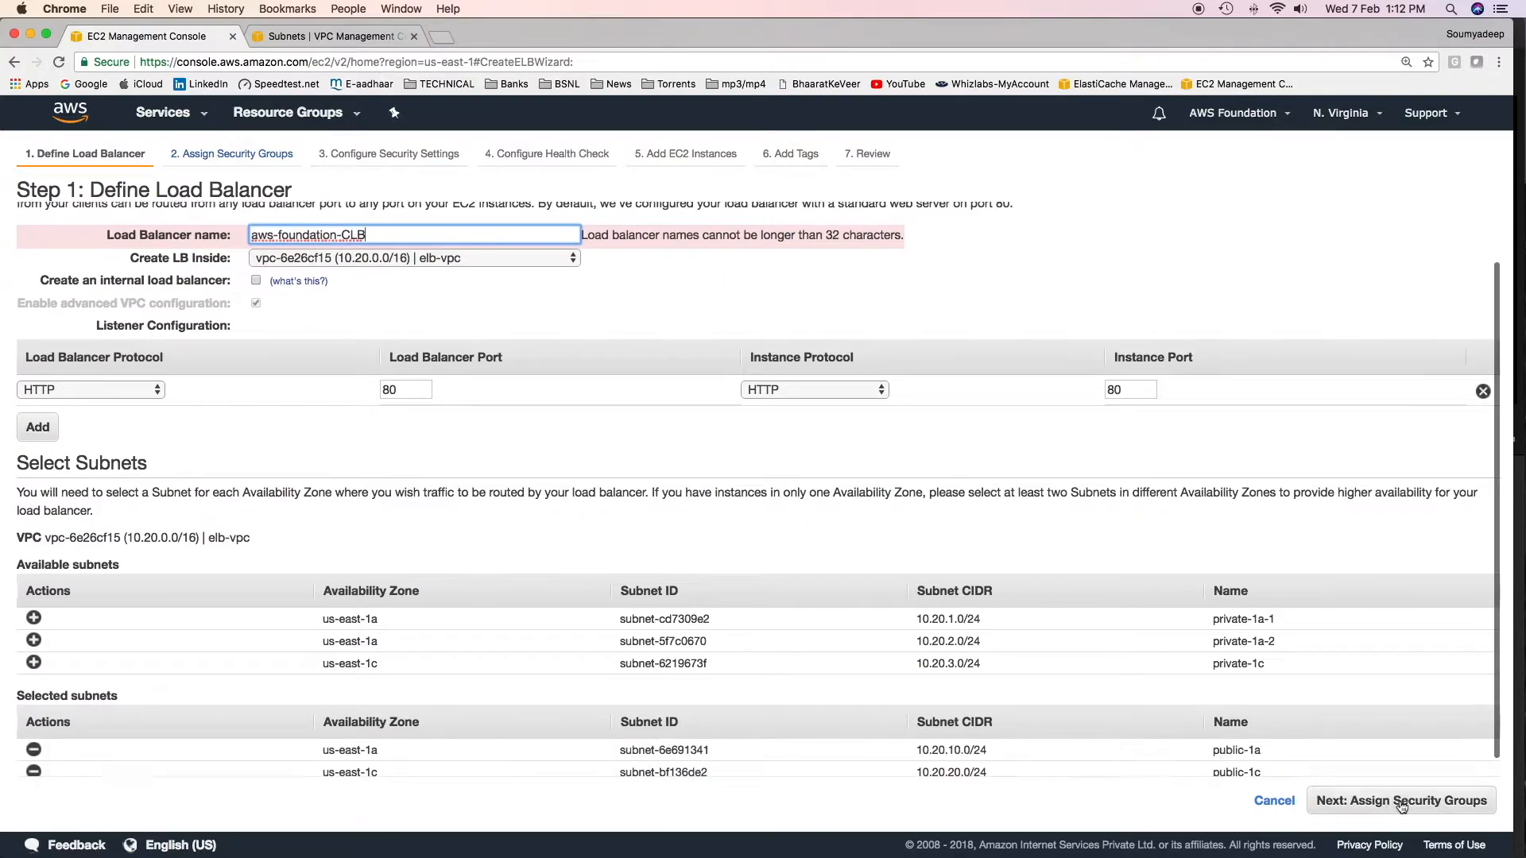
pyautogui.click(1404, 800)
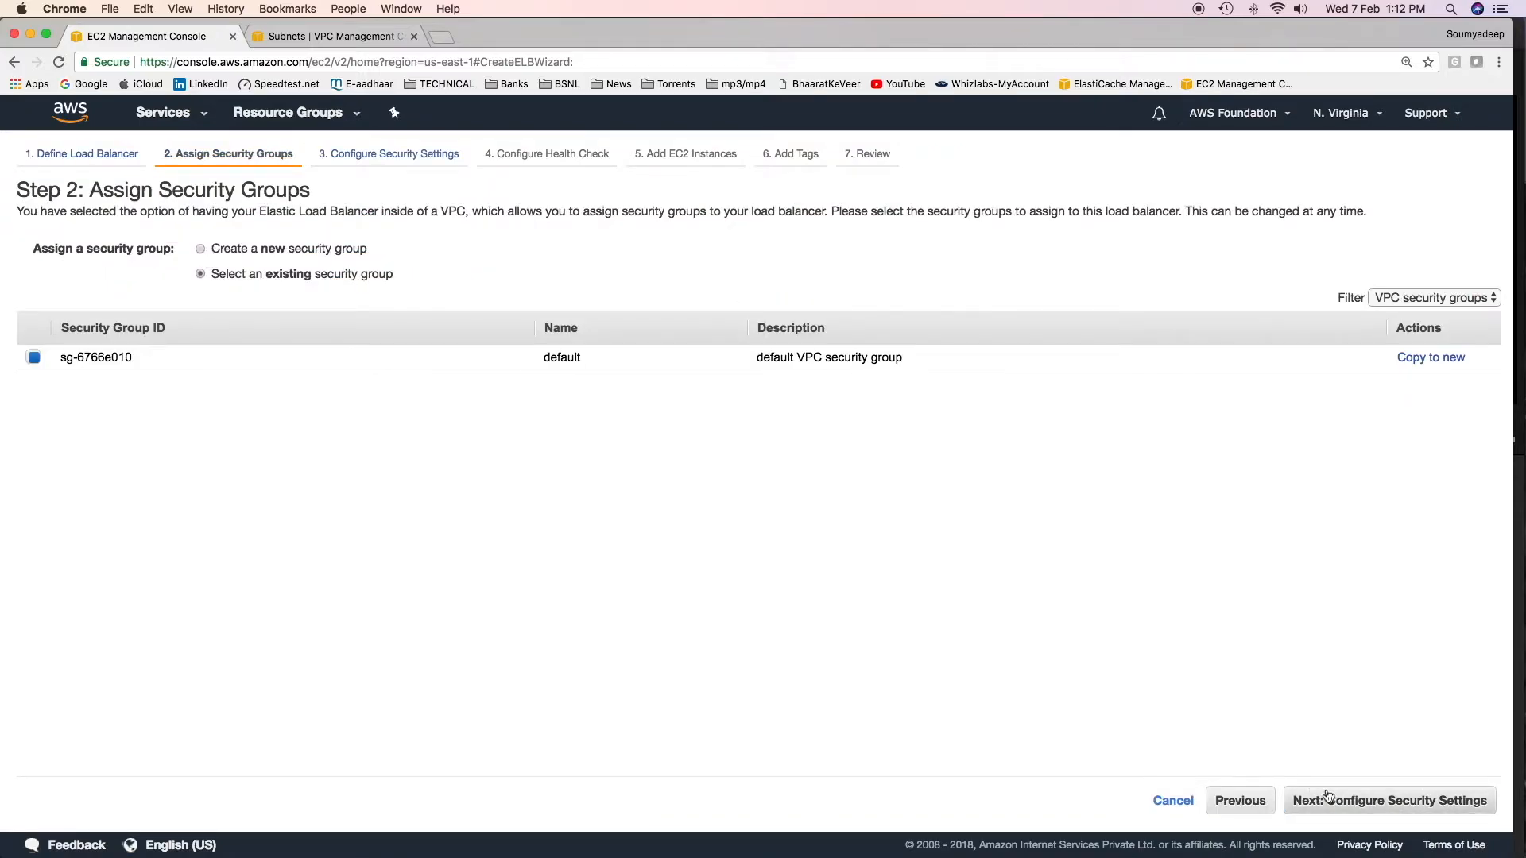
pyautogui.click(1351, 806)
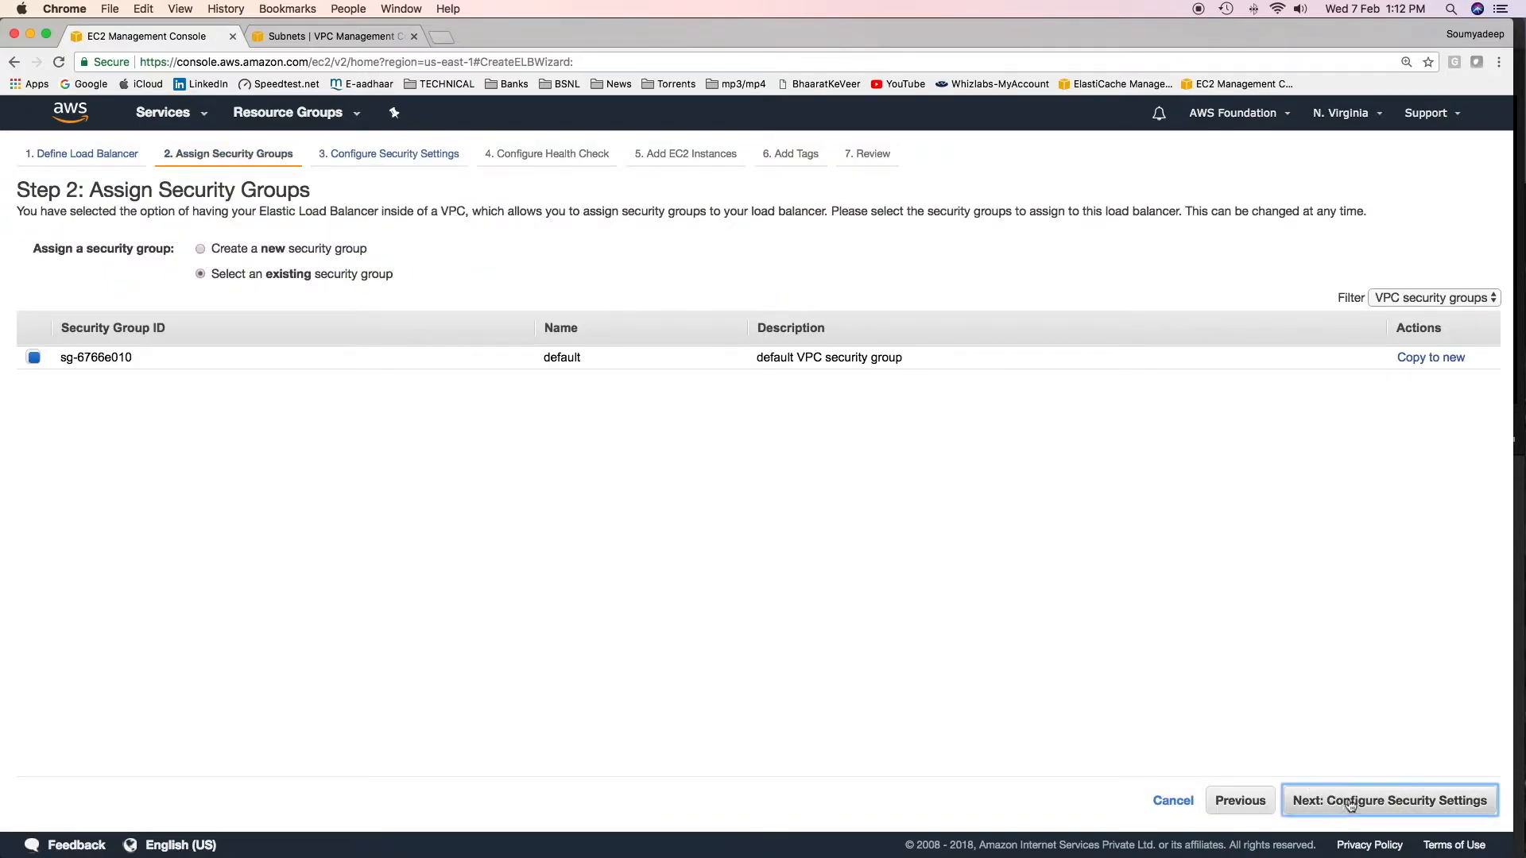
pyautogui.click(1376, 799)
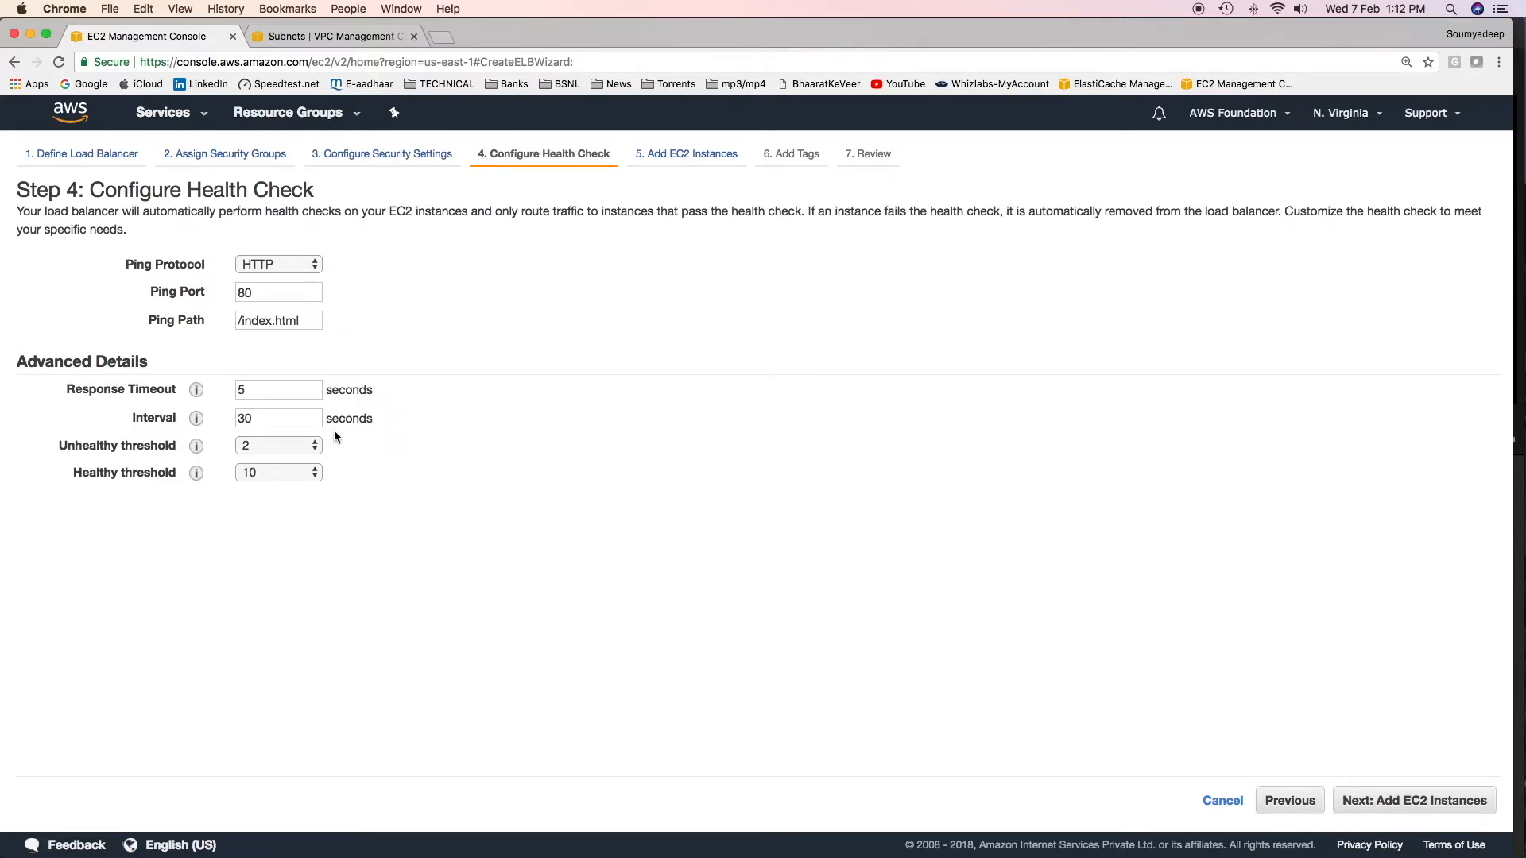
# Set the health check interval to 6 seconds and the healthy threshold to 2, and proceed to the EC2 instances
pyautogui.moveTo(270, 417); pyautogui.dragTo(232, 418)
pyautogui.write('6')
pyautogui.press('Tab')
pyautogui.press('Tab')
pyautogui.click(289, 474)
pyautogui.click(262, 356)
pyautogui.click(1401, 814)
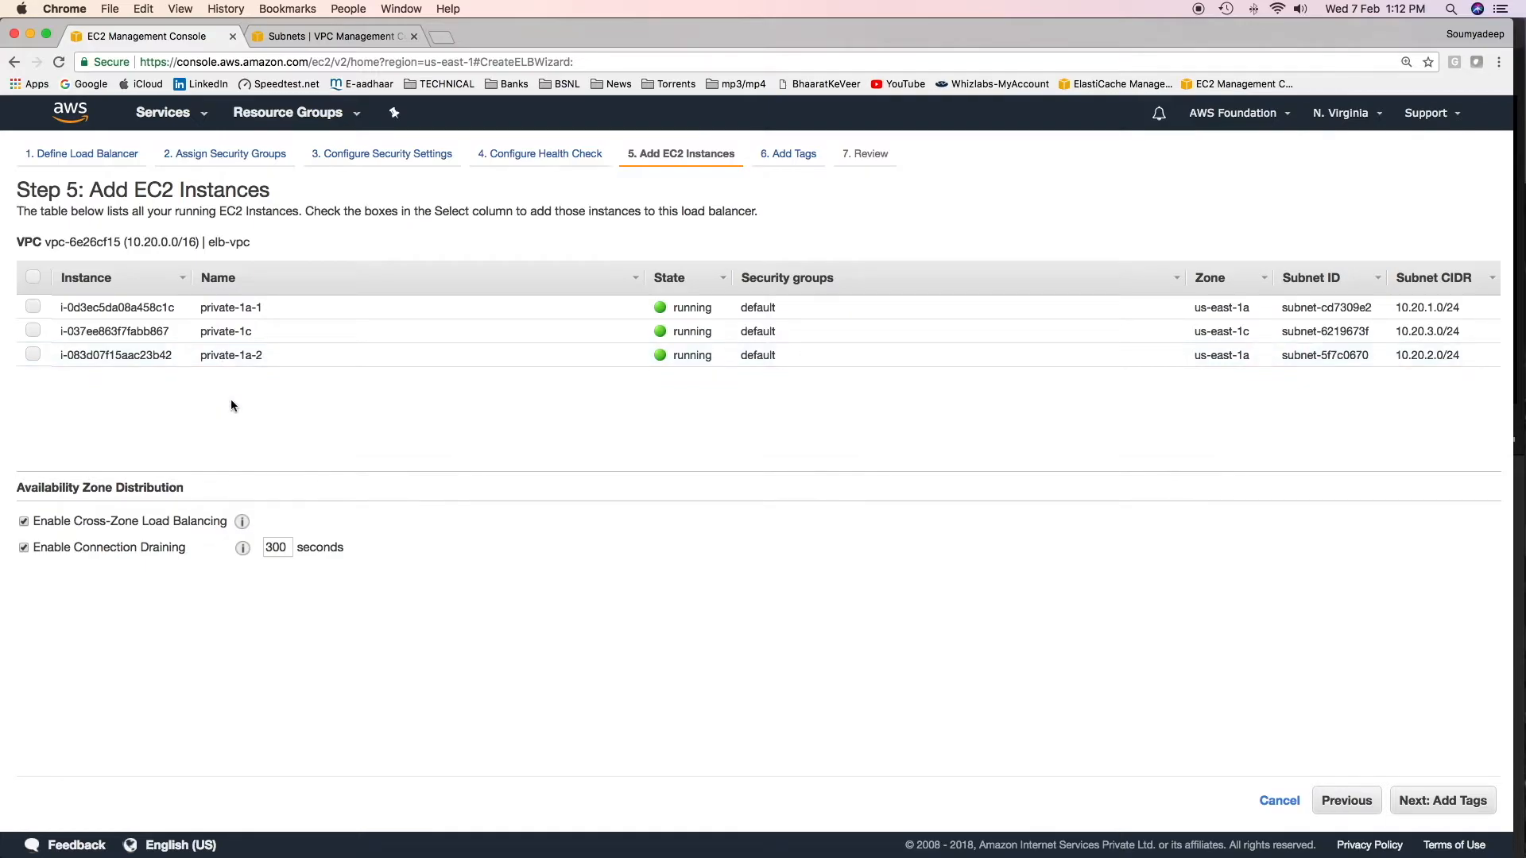
# Add the private-1a-1, private-1c and private-1a-2 instances to the load balancer
pyautogui.click(33, 308)
pyautogui.click(33, 331)
pyautogui.click(32, 356)
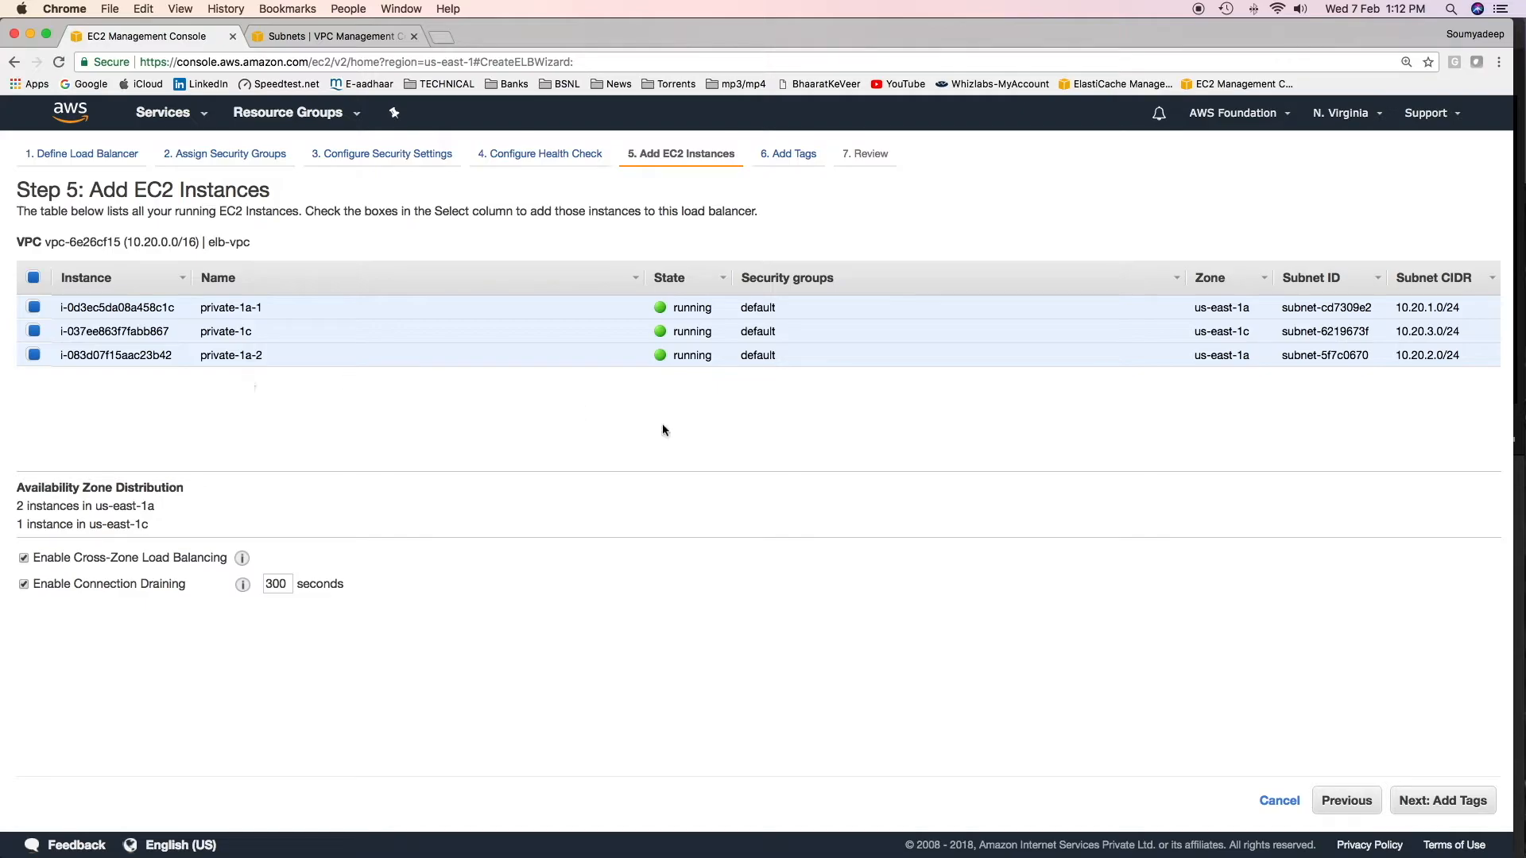
# Add a Name tag to the load balancer, create it and close the creation status page
pyautogui.click(1423, 800)
pyautogui.click(1399, 799)
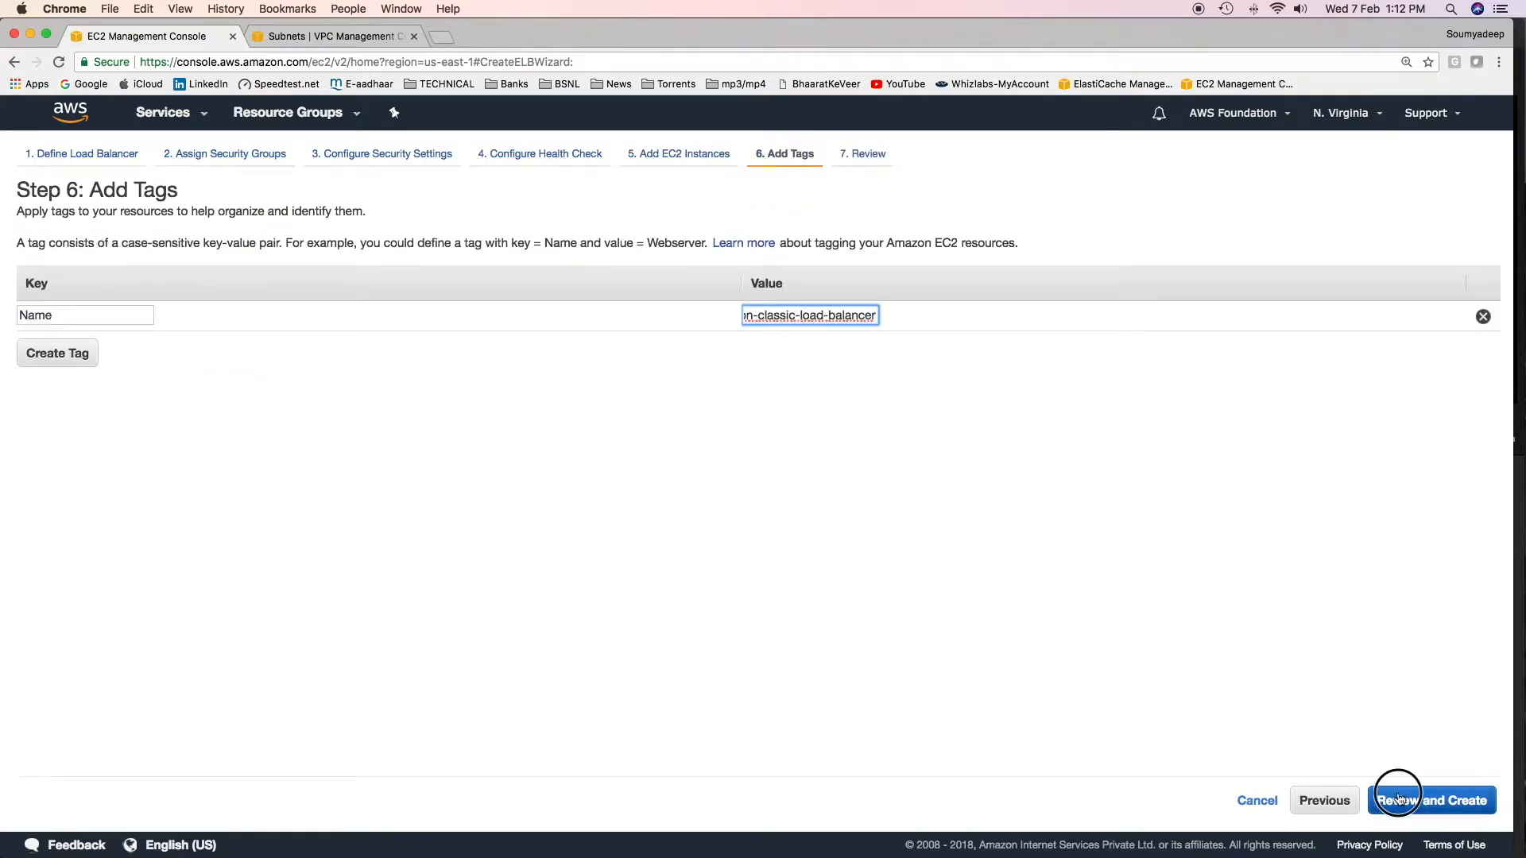
pyautogui.click(1467, 801)
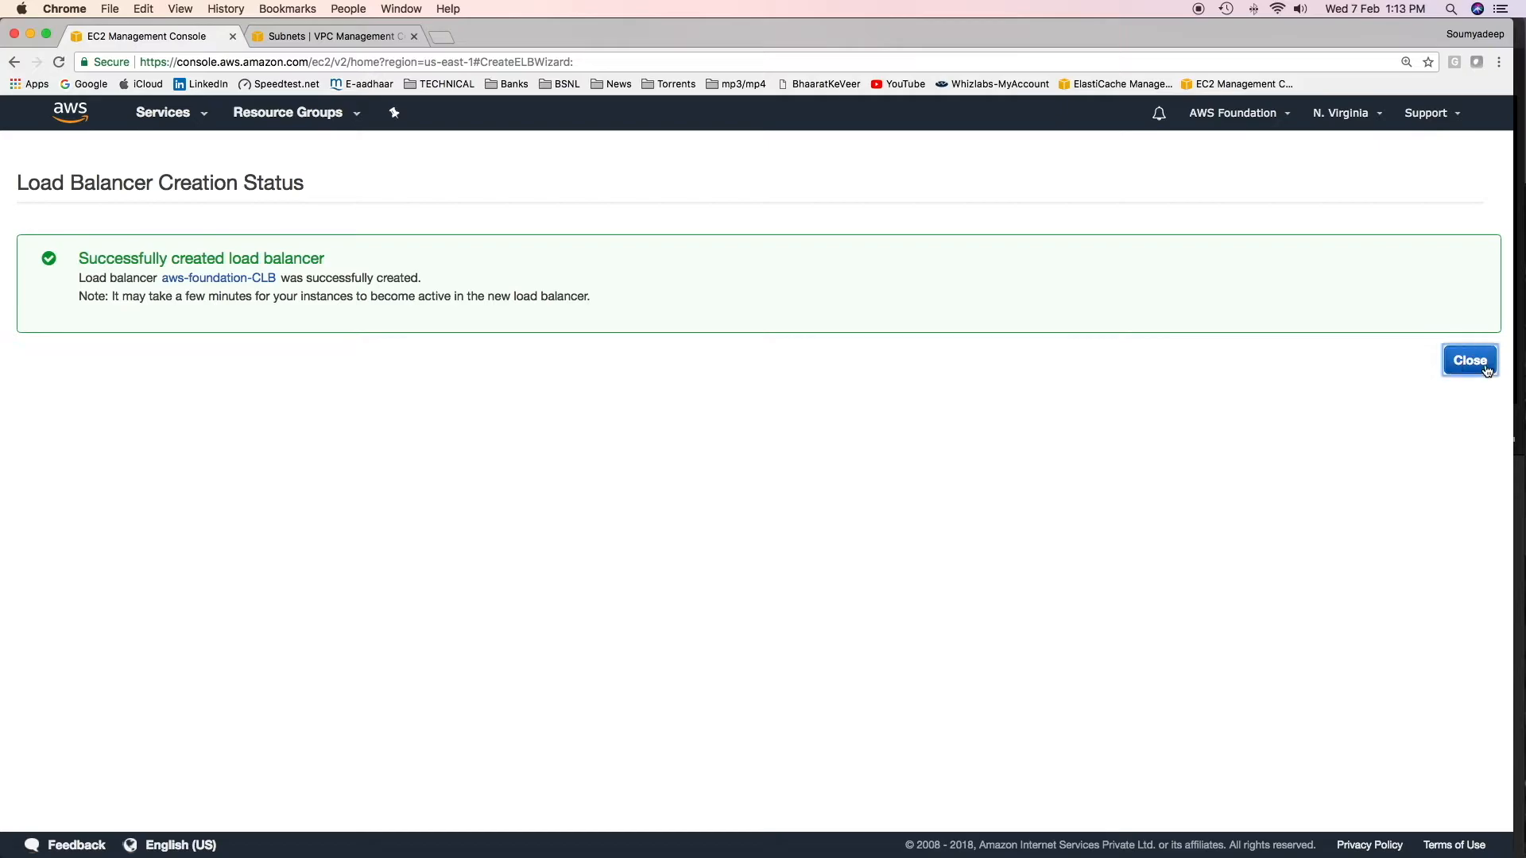
pyautogui.click(1469, 362)
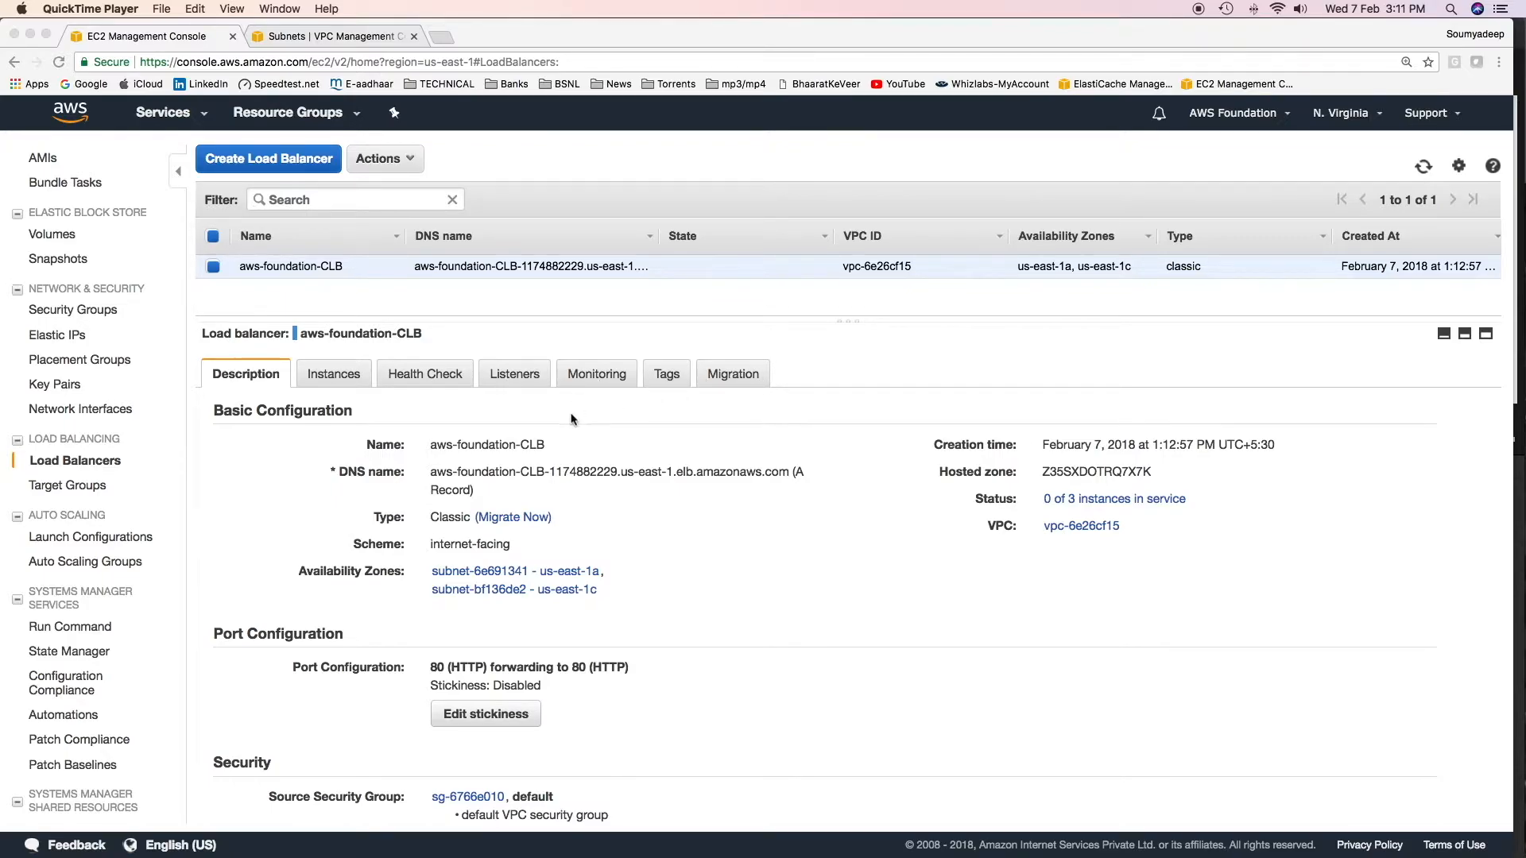
# Inspect the listeners of aws-foundation-CLB and the ping protocol options available for its health check
pyautogui.click(519, 376)
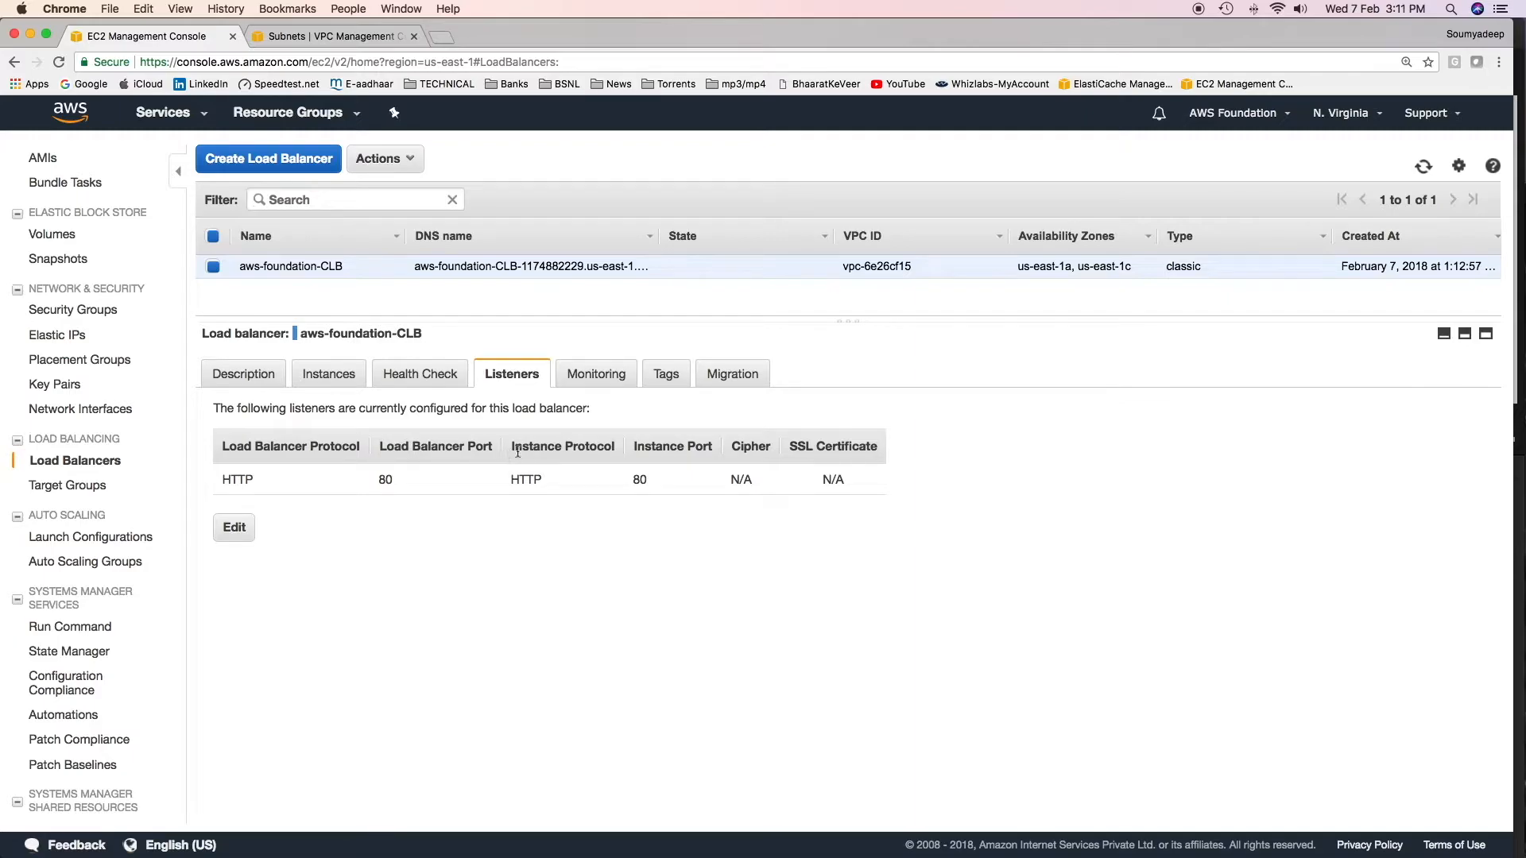
pyautogui.click(233, 529)
pyautogui.click(439, 376)
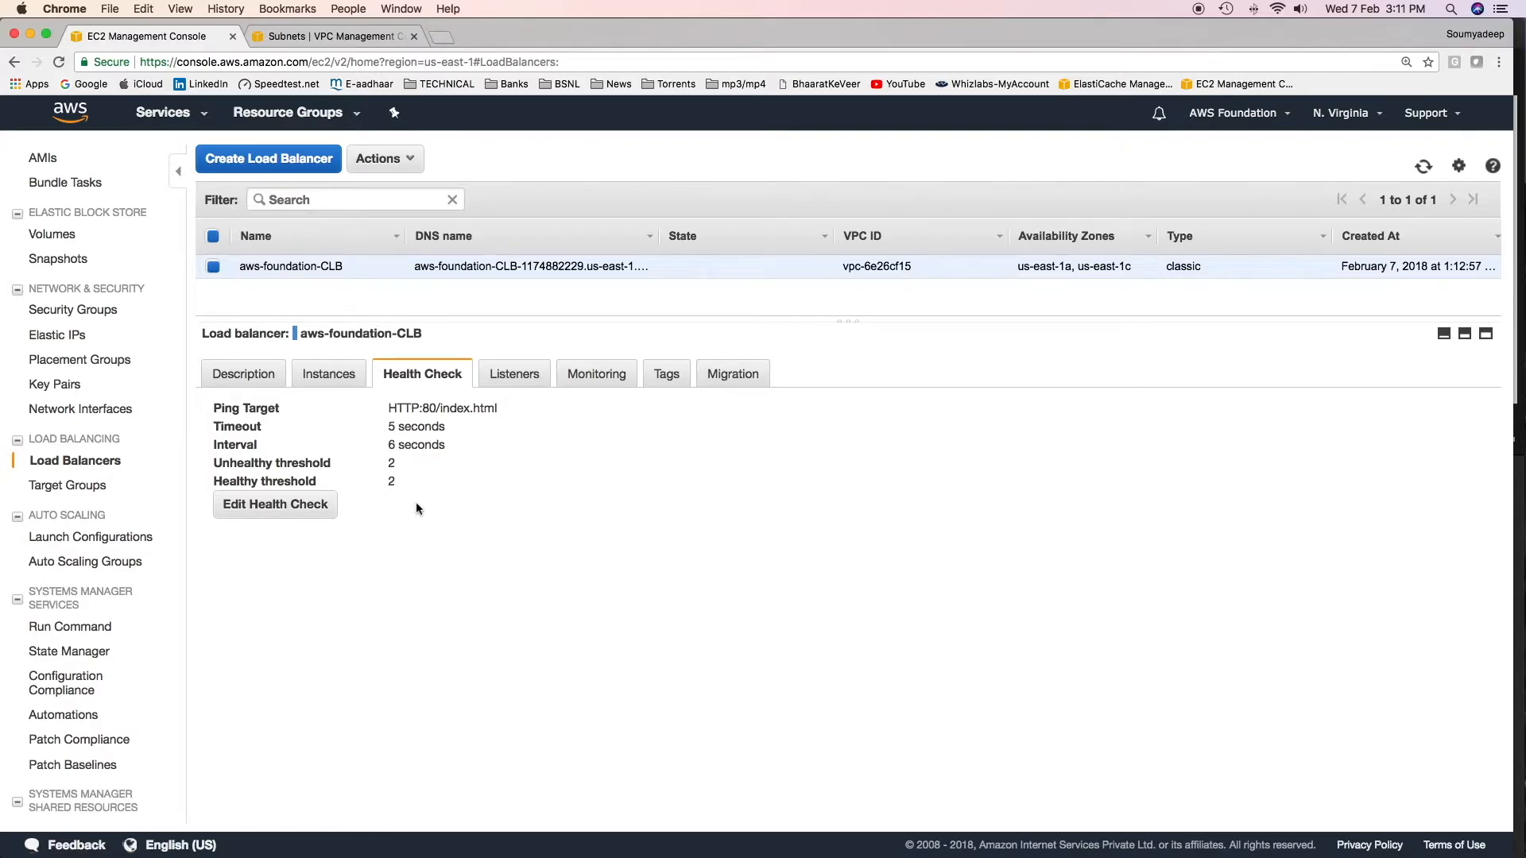
pyautogui.click(276, 518)
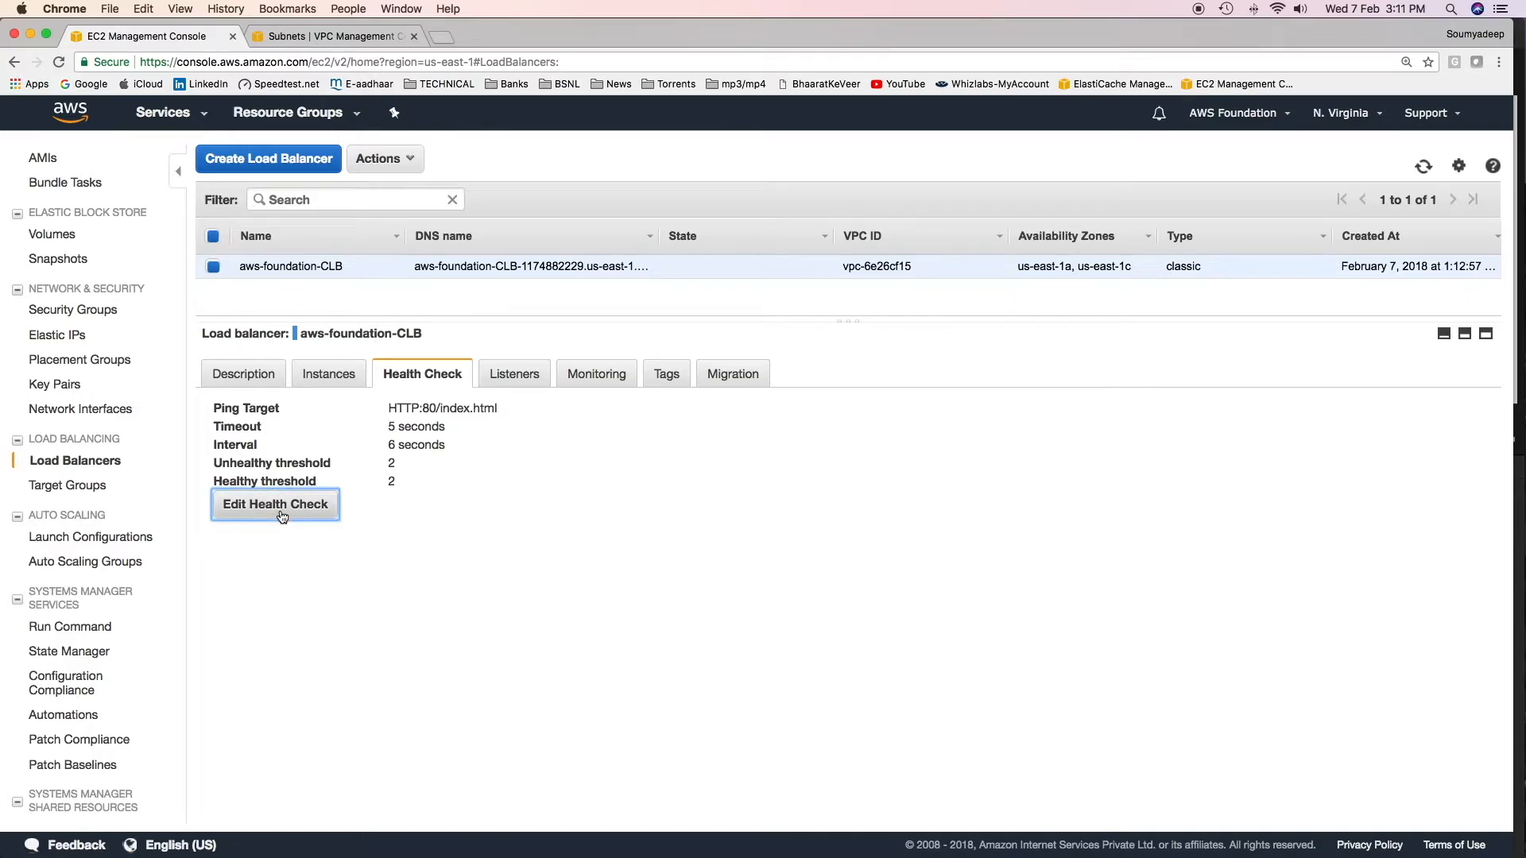
pyautogui.click(821, 420)
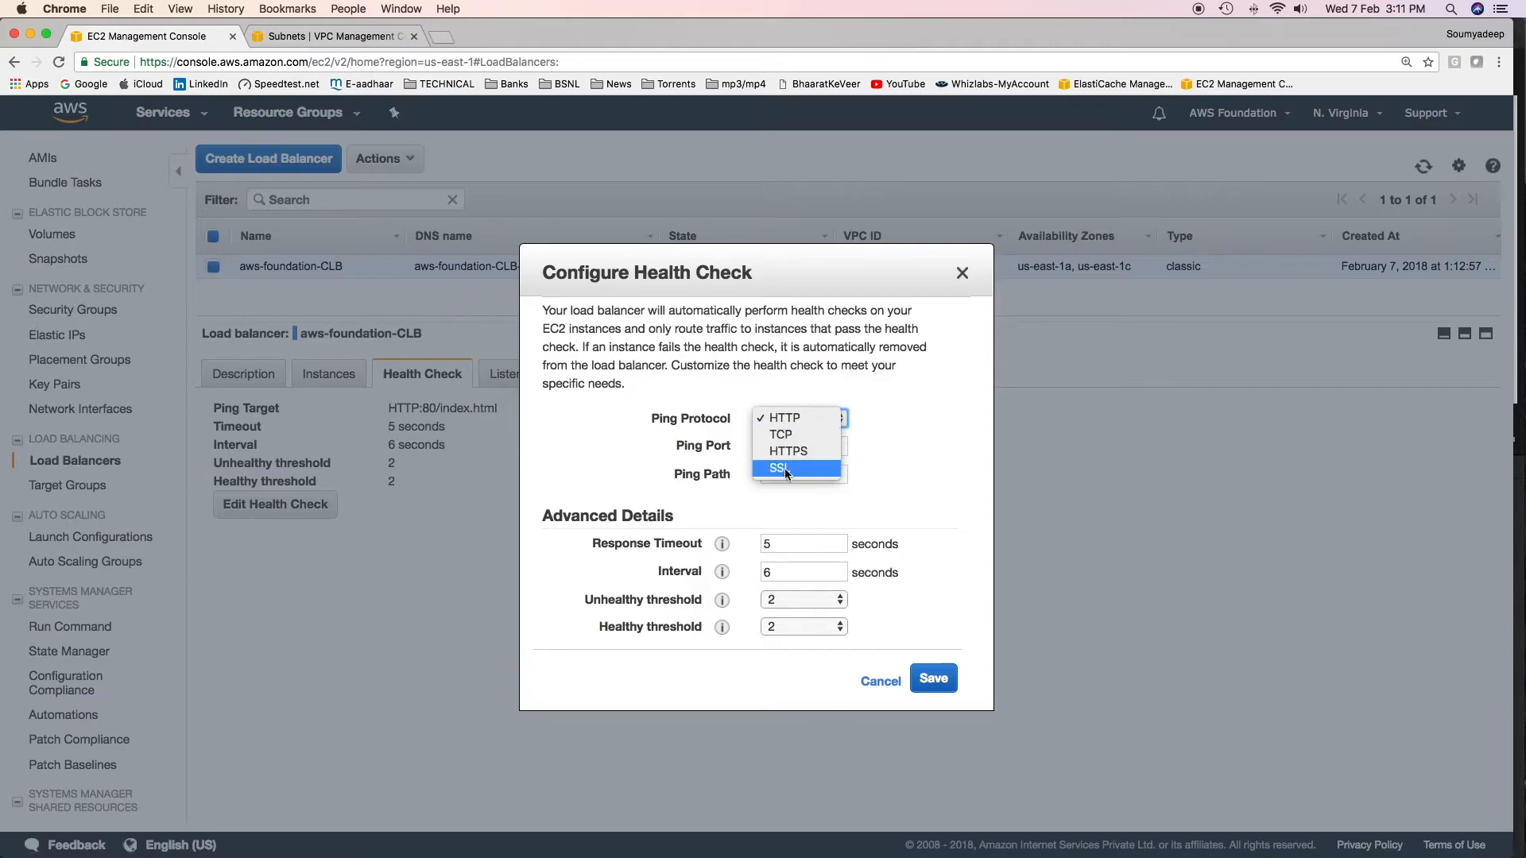
pyautogui.click(846, 471)
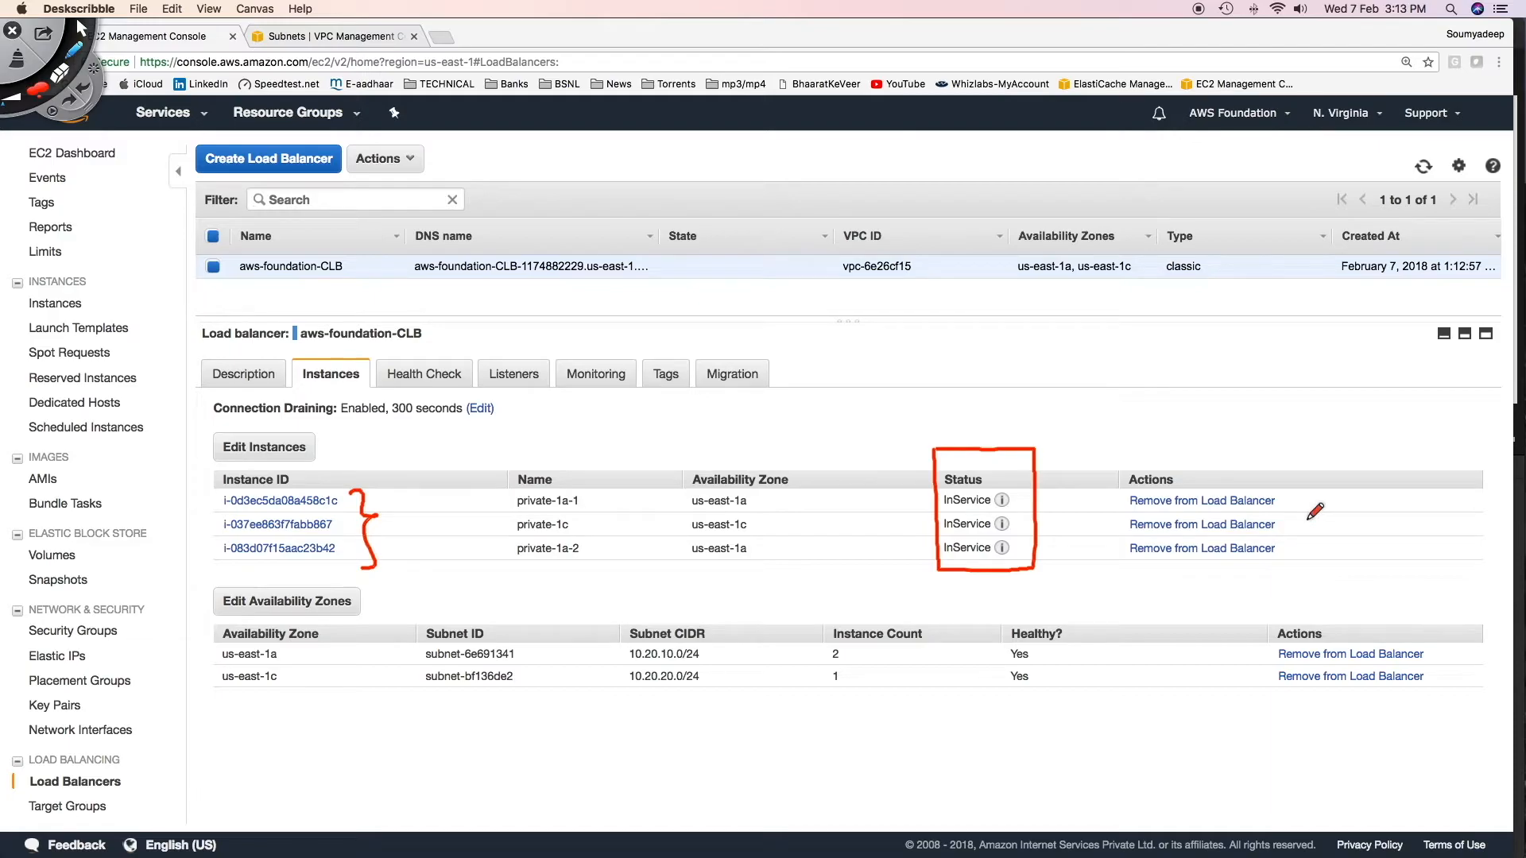
# Mark the registered instances' availability zones, tick each zone's instance count and circle the zones' Healthy values
pyautogui.moveTo(677, 488); pyautogui.dragTo(672, 475)
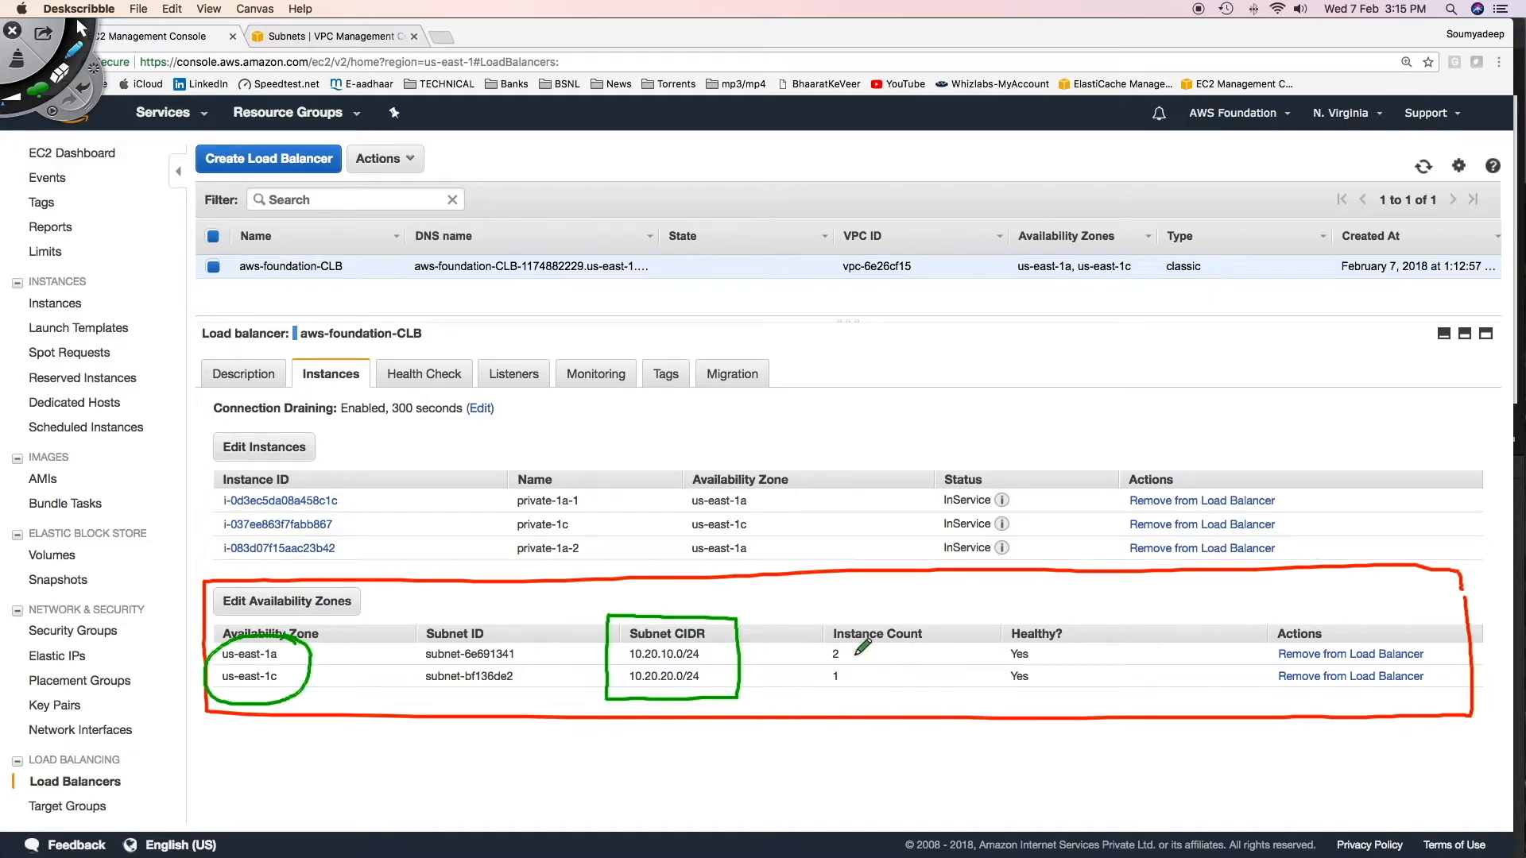
pyautogui.moveTo(849, 651); pyautogui.dragTo(872, 645)
pyautogui.moveTo(847, 676); pyautogui.dragTo(865, 673)
pyautogui.moveTo(1046, 641)
pyautogui.mouseDown()
pyautogui.moveTo(993, 672)
pyautogui.moveTo(1046, 690)
pyautogui.moveTo(1057, 646)
pyautogui.mouseUp()
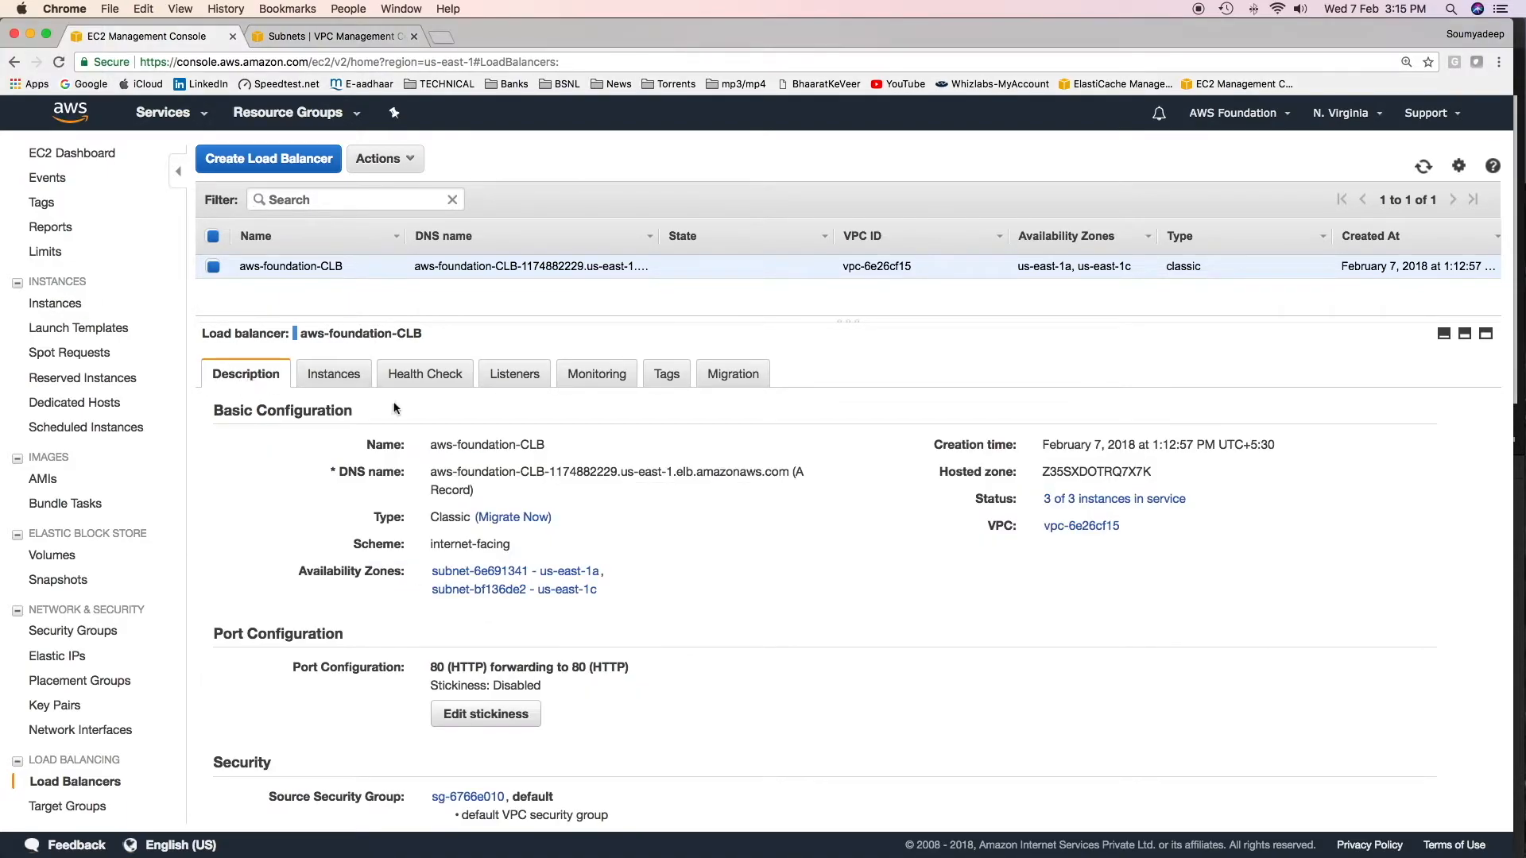
# Review the load balancer's description, covering its name, type, availability zones, port configuration, security and attributes
pyautogui.scroll(-3, 484, 526)
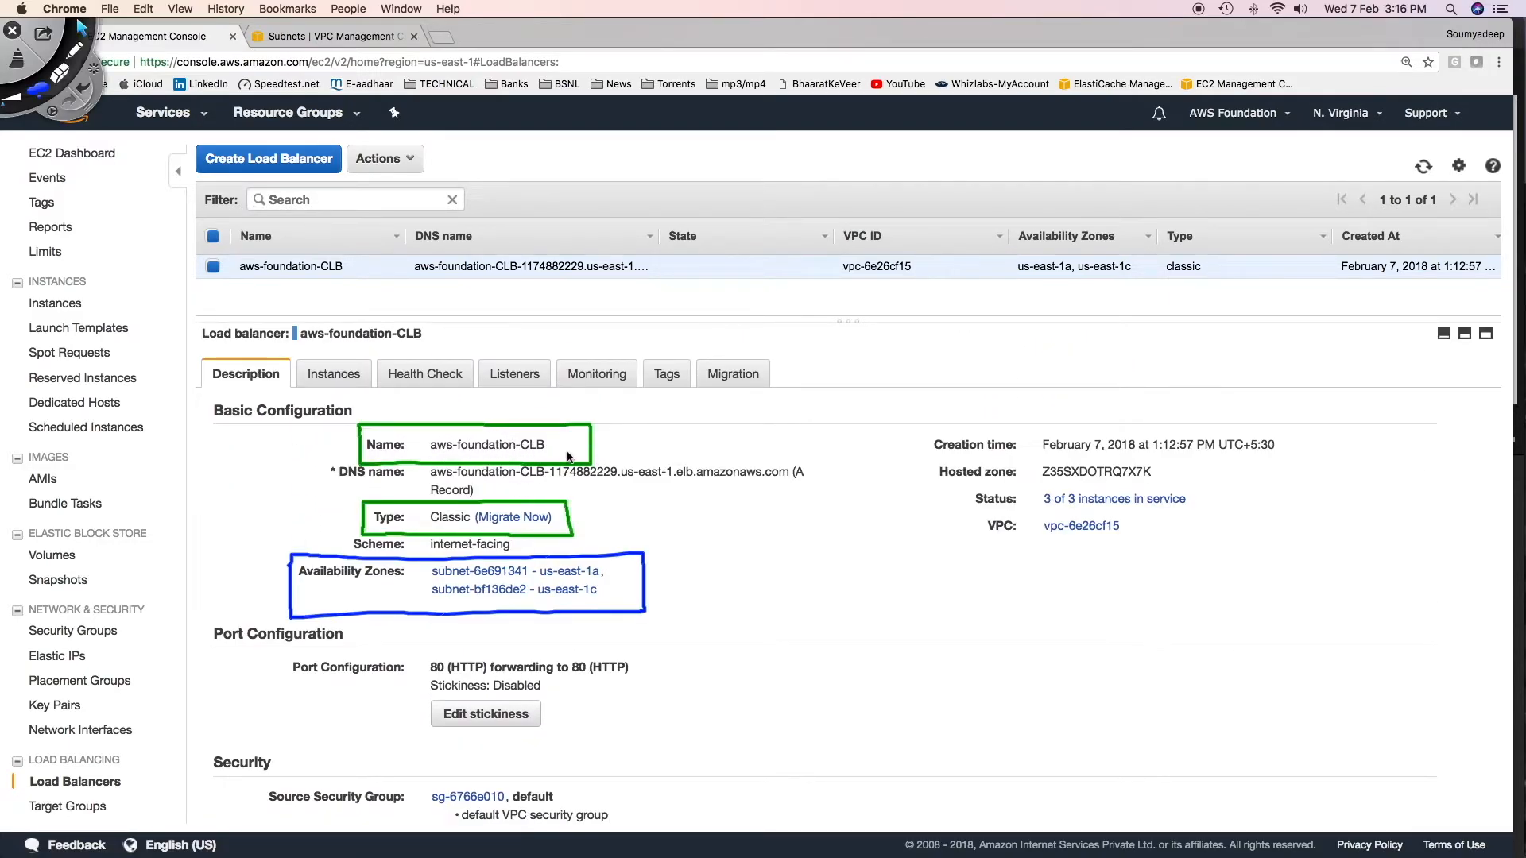
pyautogui.doubleClick(452, 518)
pyautogui.click(683, 534)
pyautogui.moveTo(513, 518)
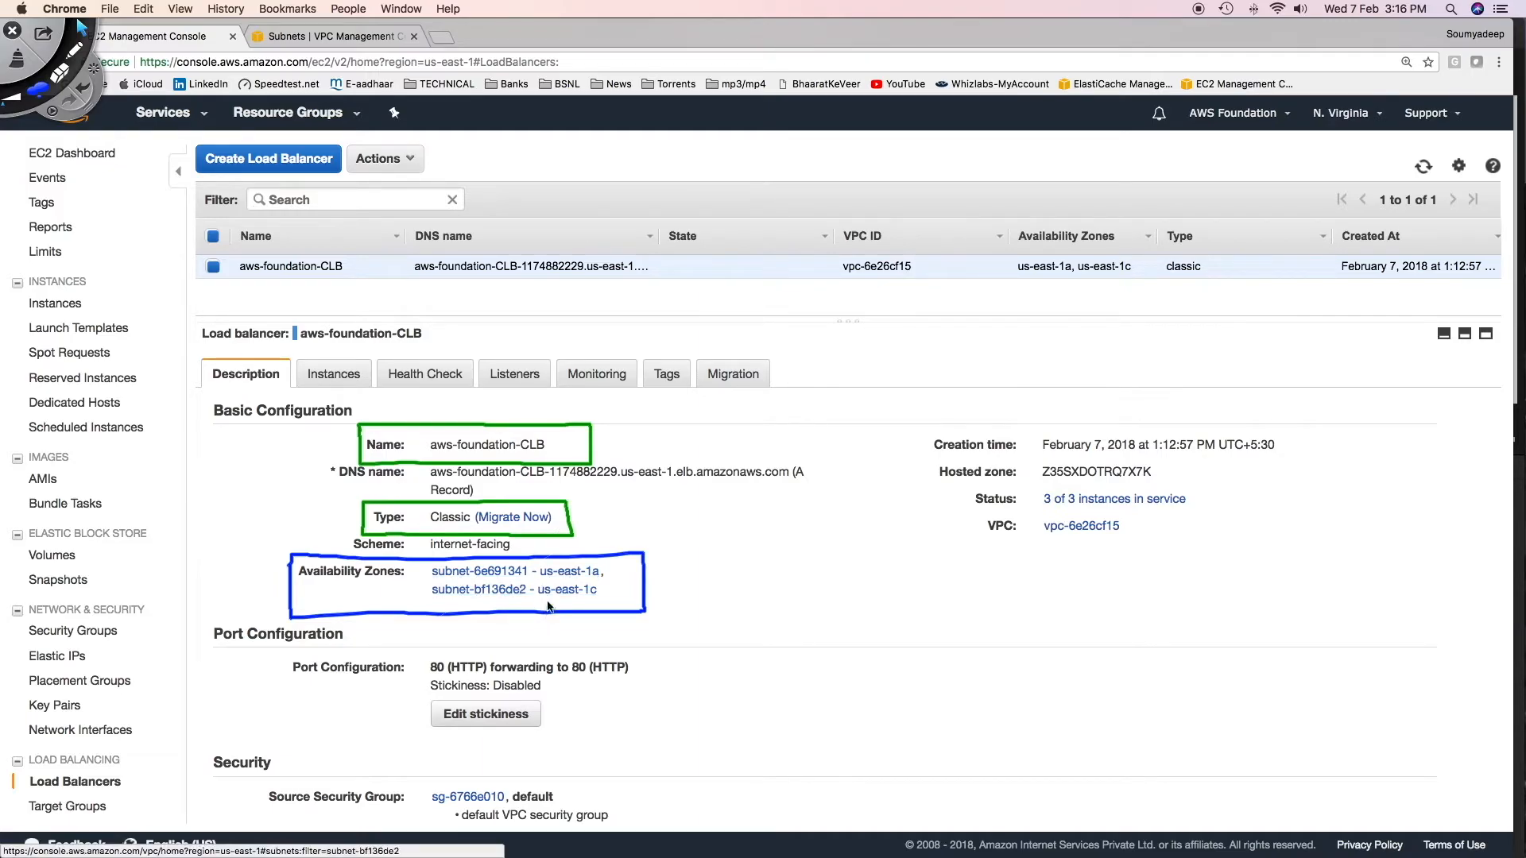
pyautogui.press('Escape')
pyautogui.scroll(-10, 398, 660)
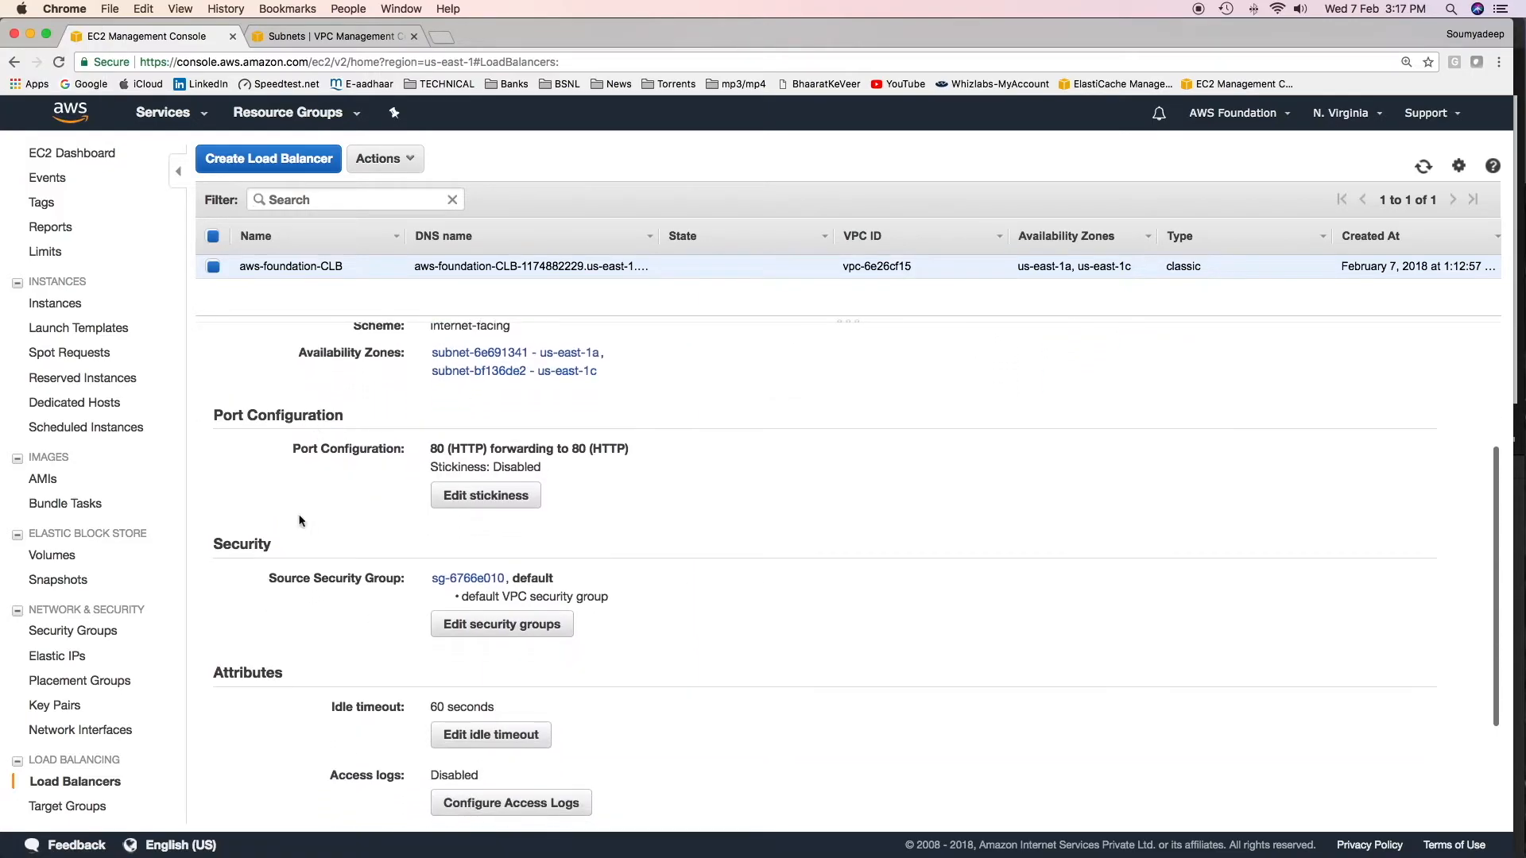
# Copy the load balancer's DNS name, switch to Terminal, resolve it with nslookup and highlight the returned IP addresses
pyautogui.scroll(10, 325, 592)
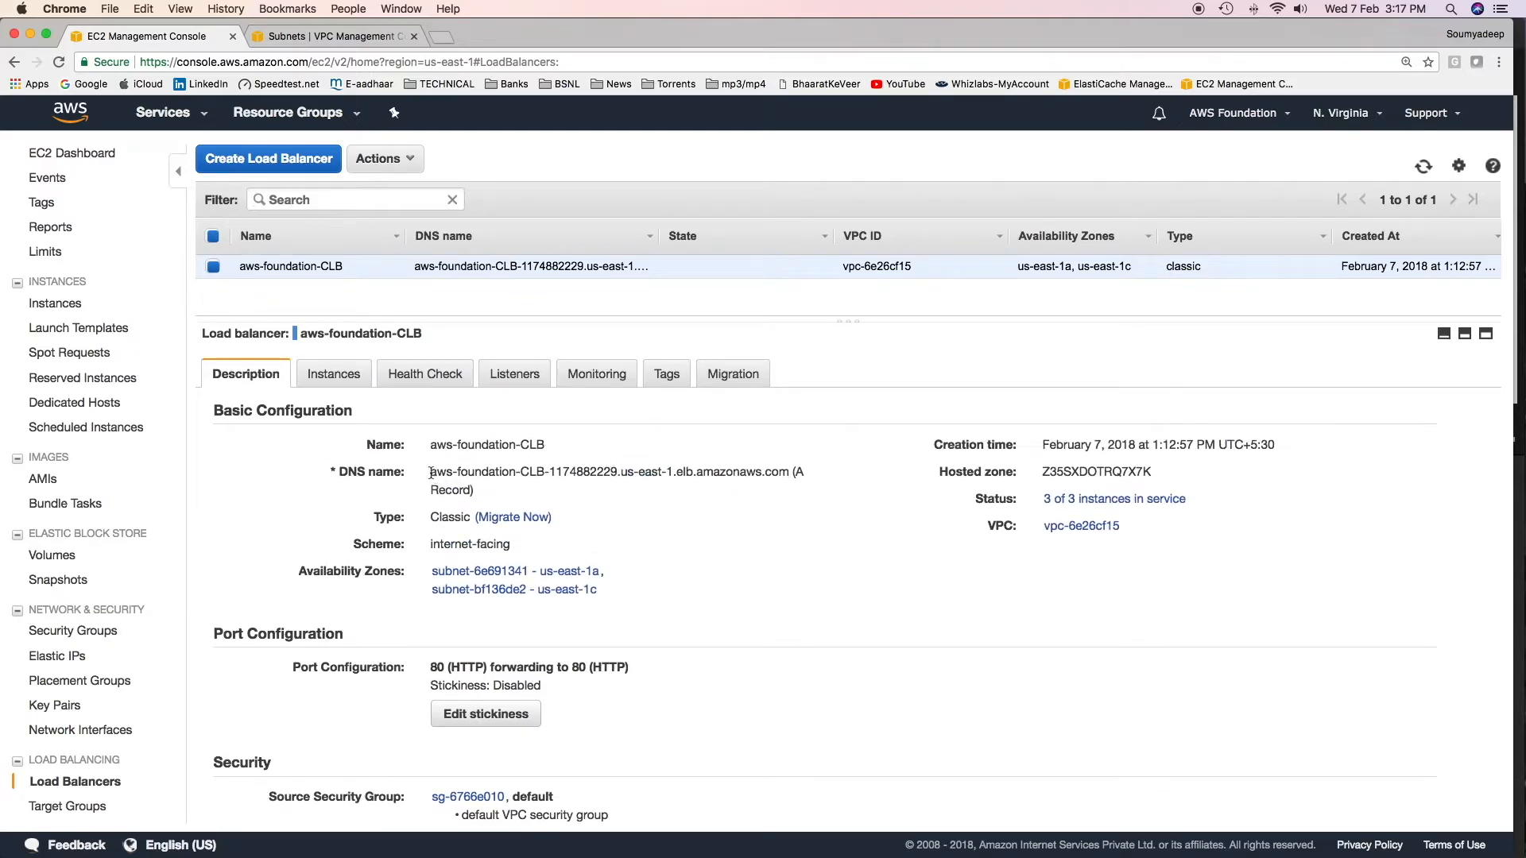
pyautogui.moveTo(430, 471); pyautogui.dragTo(790, 471)
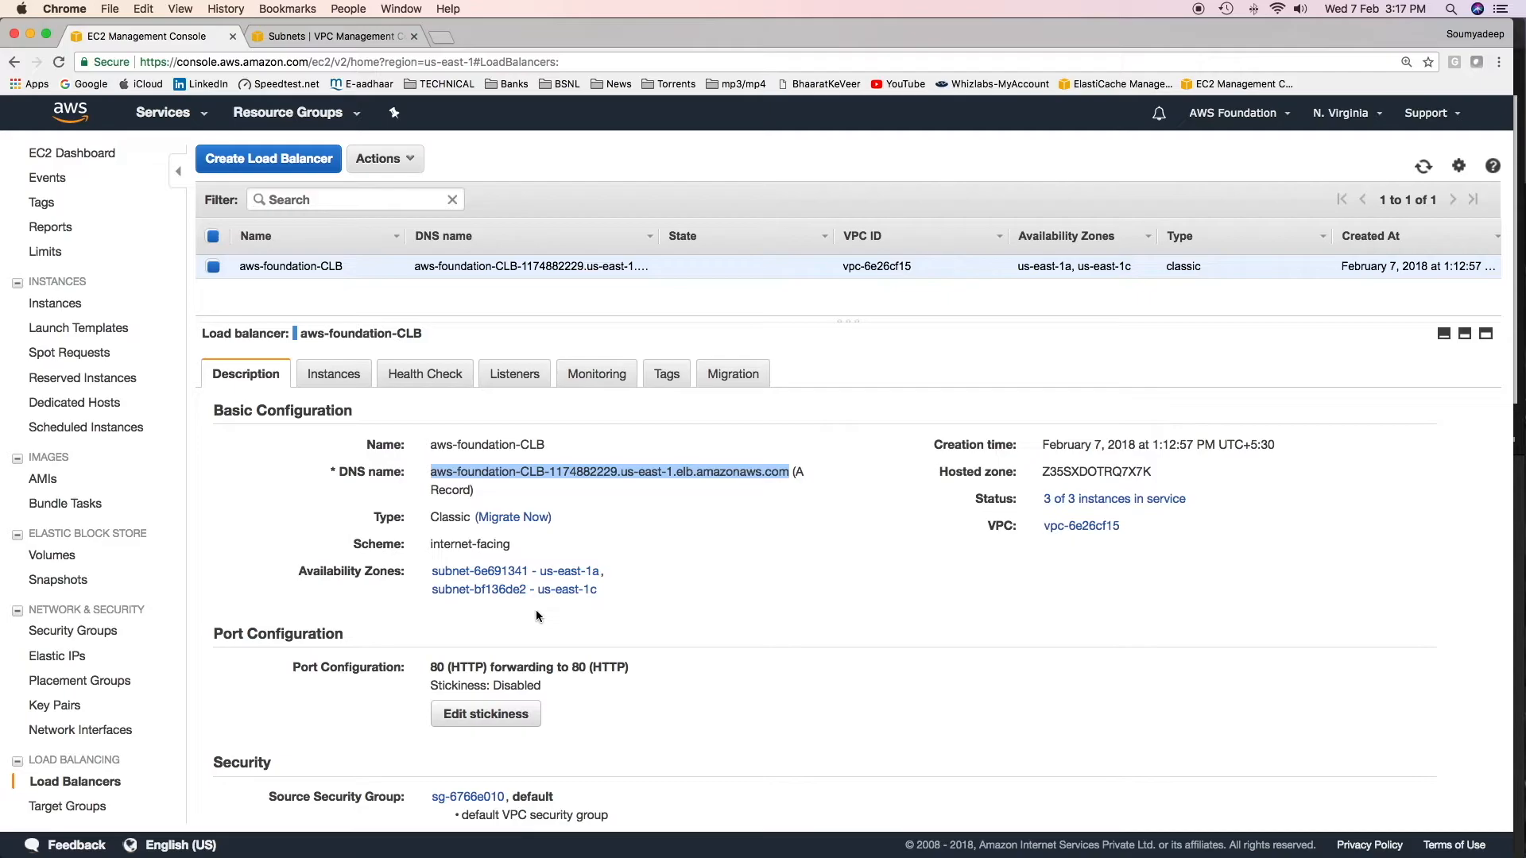
pyautogui.moveTo(428, 472); pyautogui.dragTo(787, 475)
pyautogui.click(888, 841)
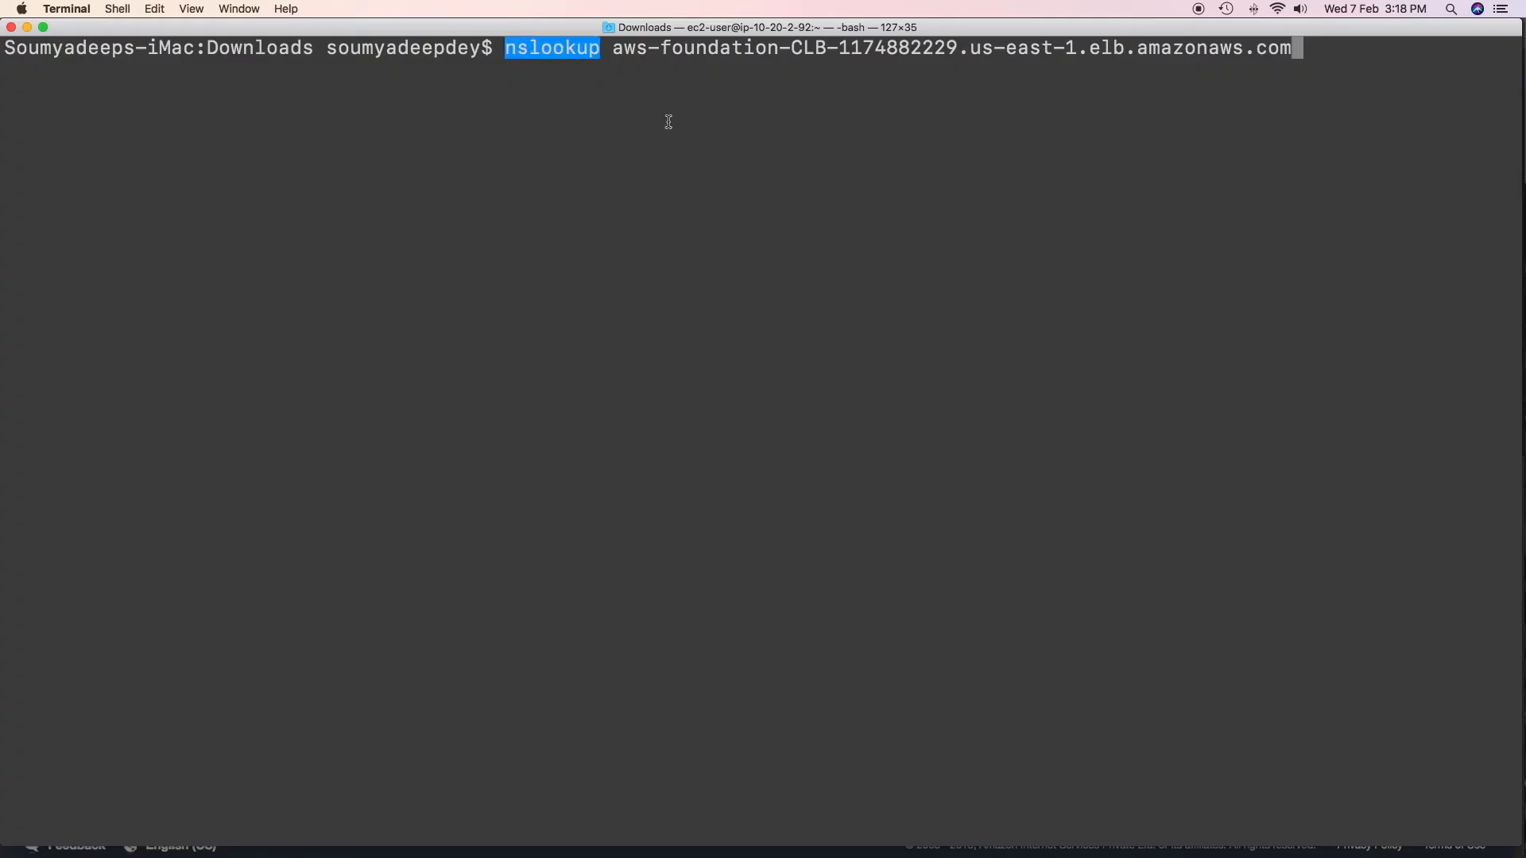
pyautogui.moveTo(614, 47); pyautogui.dragTo(1288, 109)
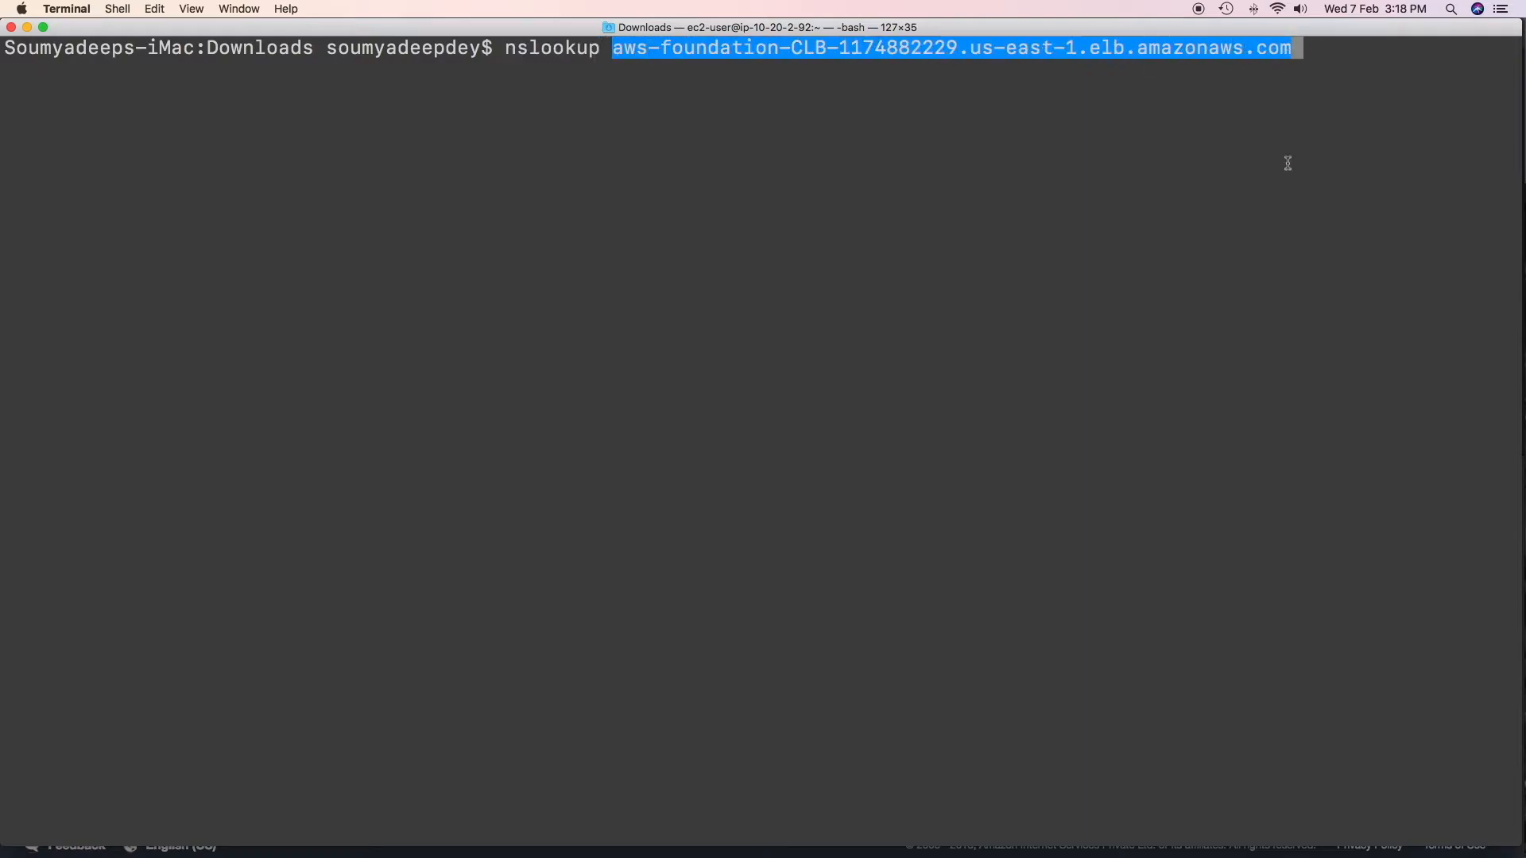
pyautogui.press('Return')
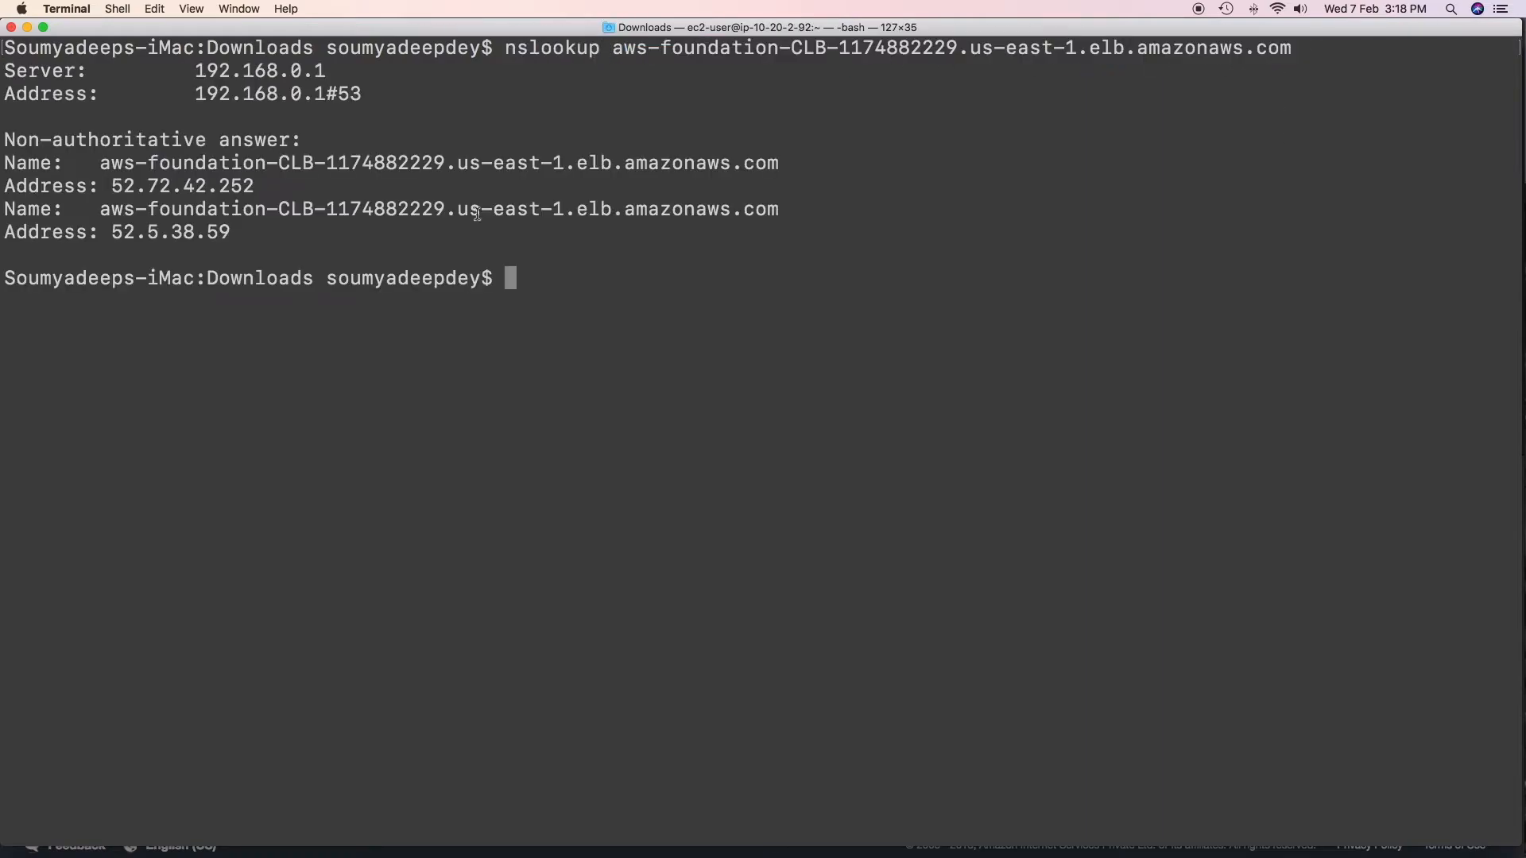
pyautogui.moveTo(112, 185); pyautogui.dragTo(254, 185)
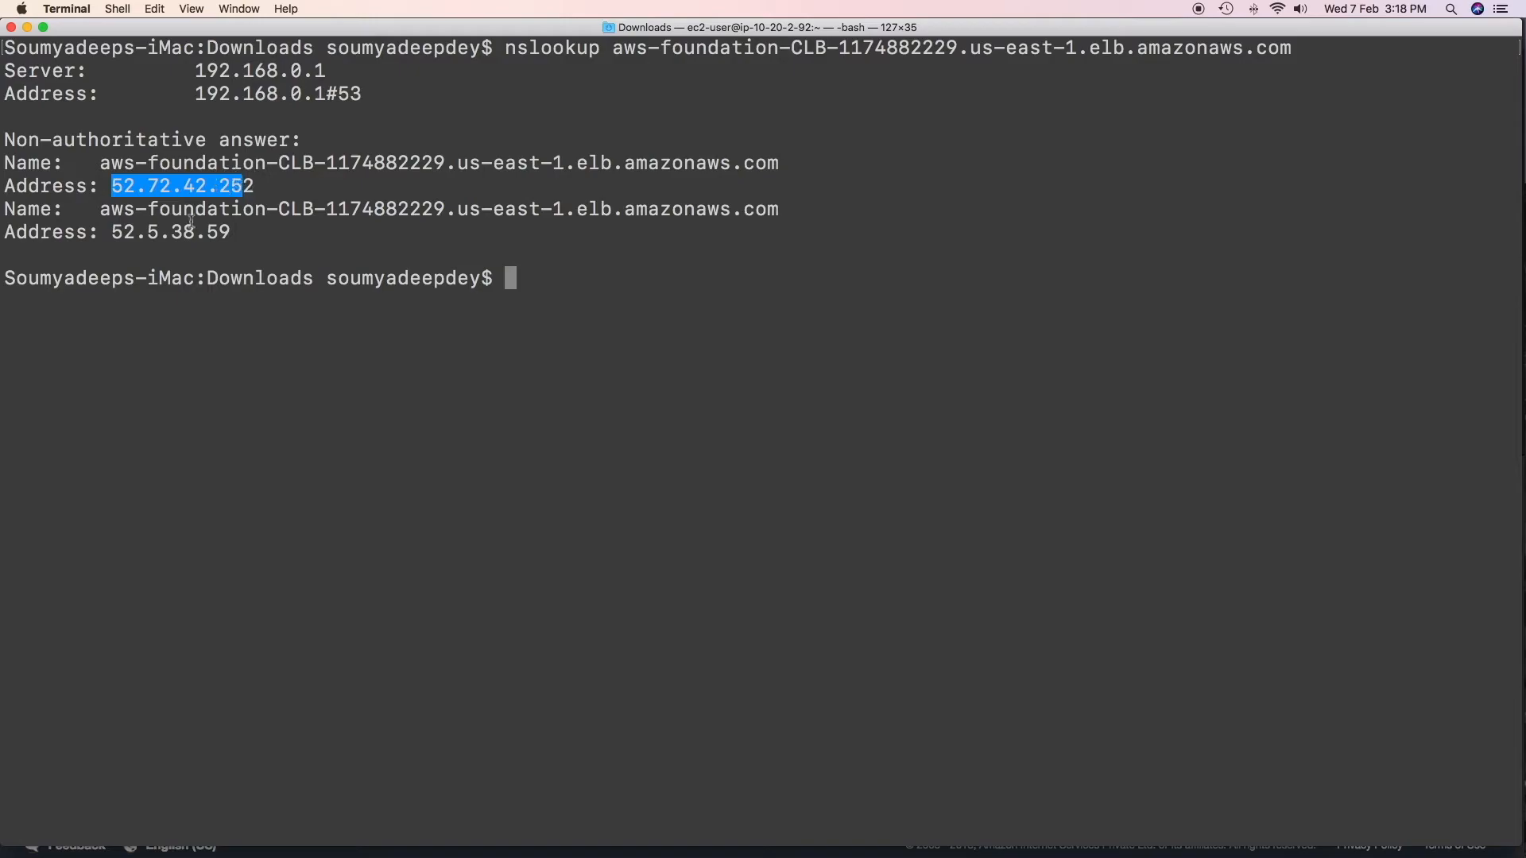
pyautogui.moveTo(113, 231); pyautogui.dragTo(230, 232)
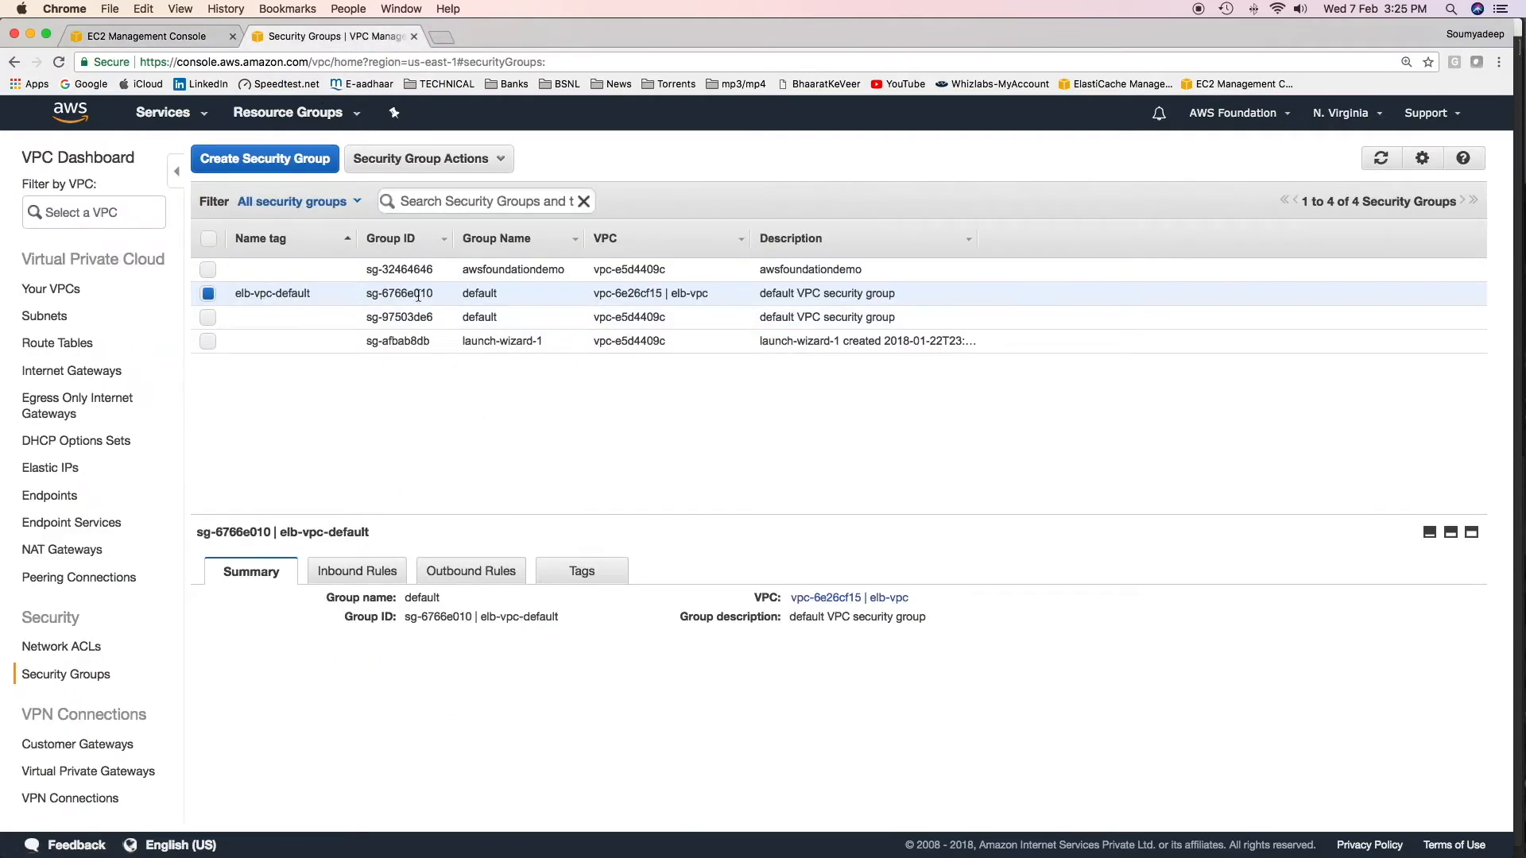
# Inspect the inbound and outbound rules of the elb-vpc-default security group
pyautogui.click(365, 572)
pyautogui.moveTo(199, 665); pyautogui.dragTo(480, 660)
pyautogui.click(496, 550)
pyautogui.click(457, 572)
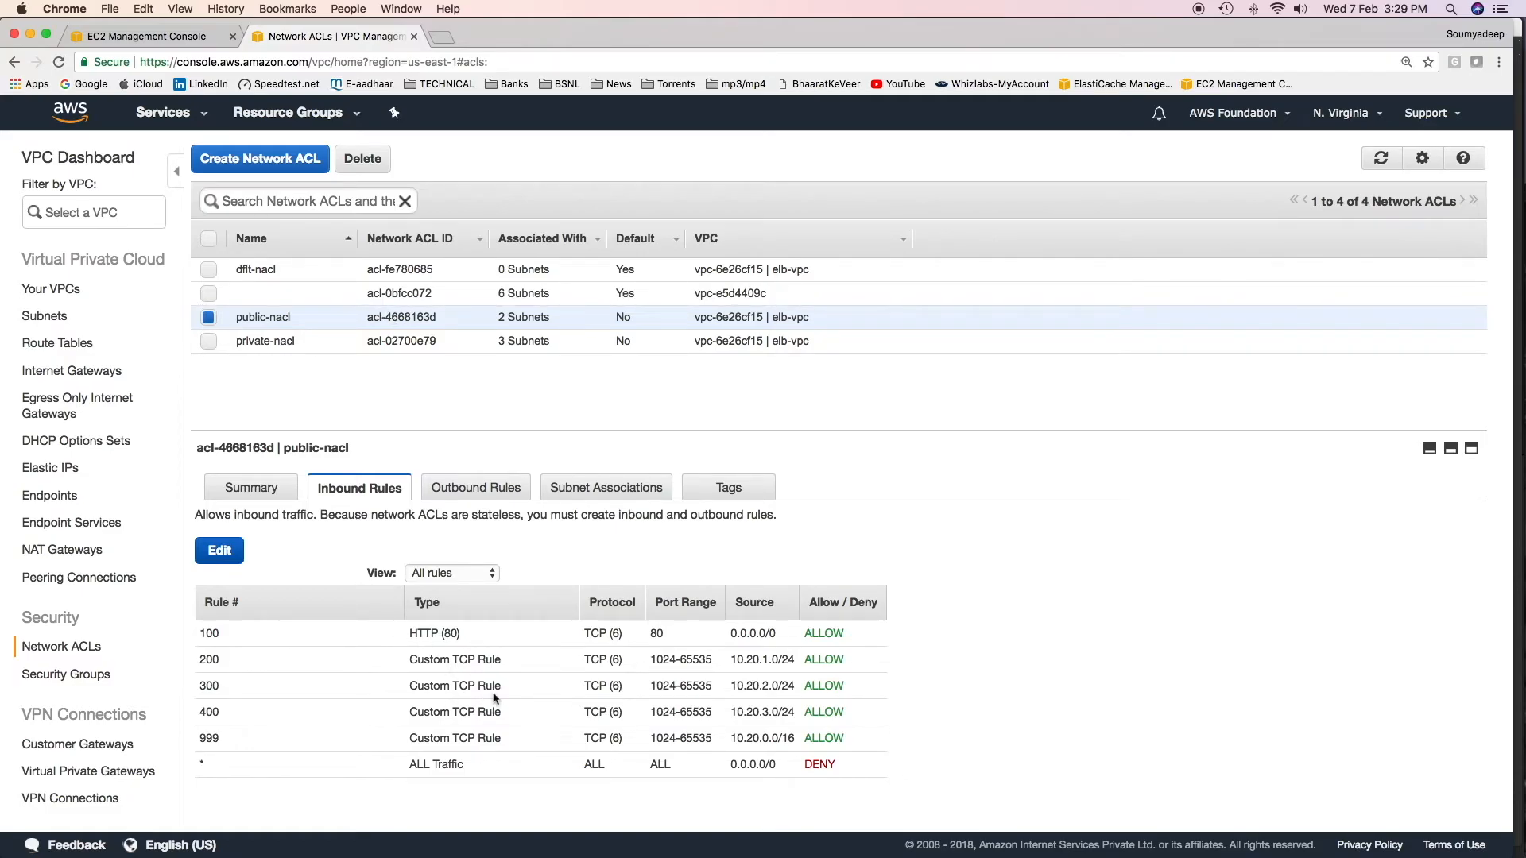
# Examine the inbound rules of public-nacl, highlighting the sources of the HTTP rule and rule 400
pyautogui.moveTo(758, 634); pyautogui.dragTo(727, 634)
pyautogui.click(680, 652)
pyautogui.moveTo(739, 713); pyautogui.dragTo(791, 713)
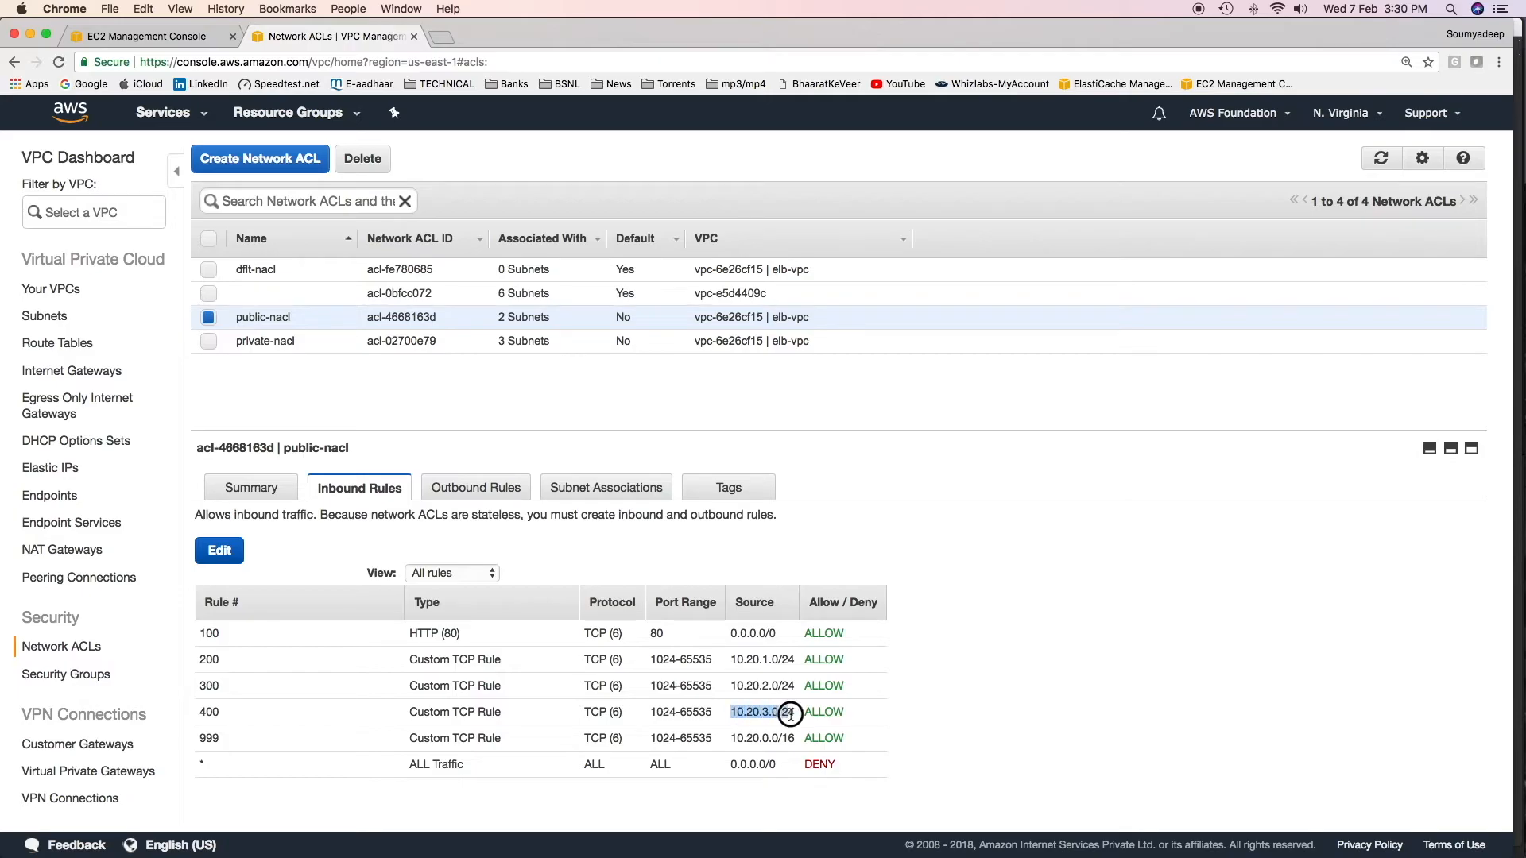
pyautogui.click(627, 749)
# Remove inbound rule 999 with source 10.20.0.0/16 from public-nacl and save the rules
pyautogui.doubleClick(205, 739)
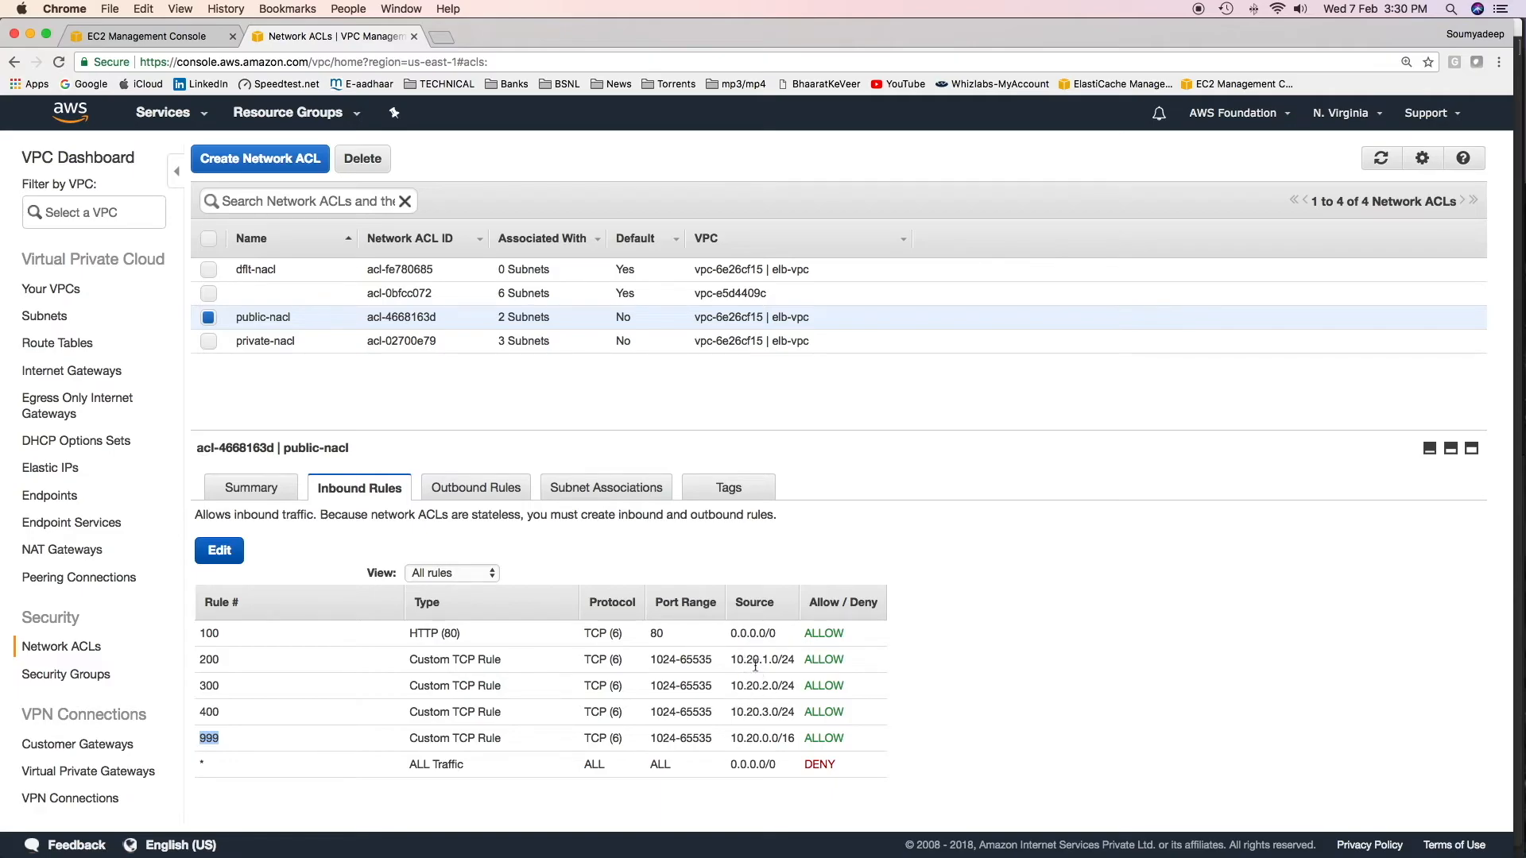
pyautogui.moveTo(733, 741); pyautogui.dragTo(789, 738)
pyautogui.click(1123, 778)
pyautogui.click(222, 556)
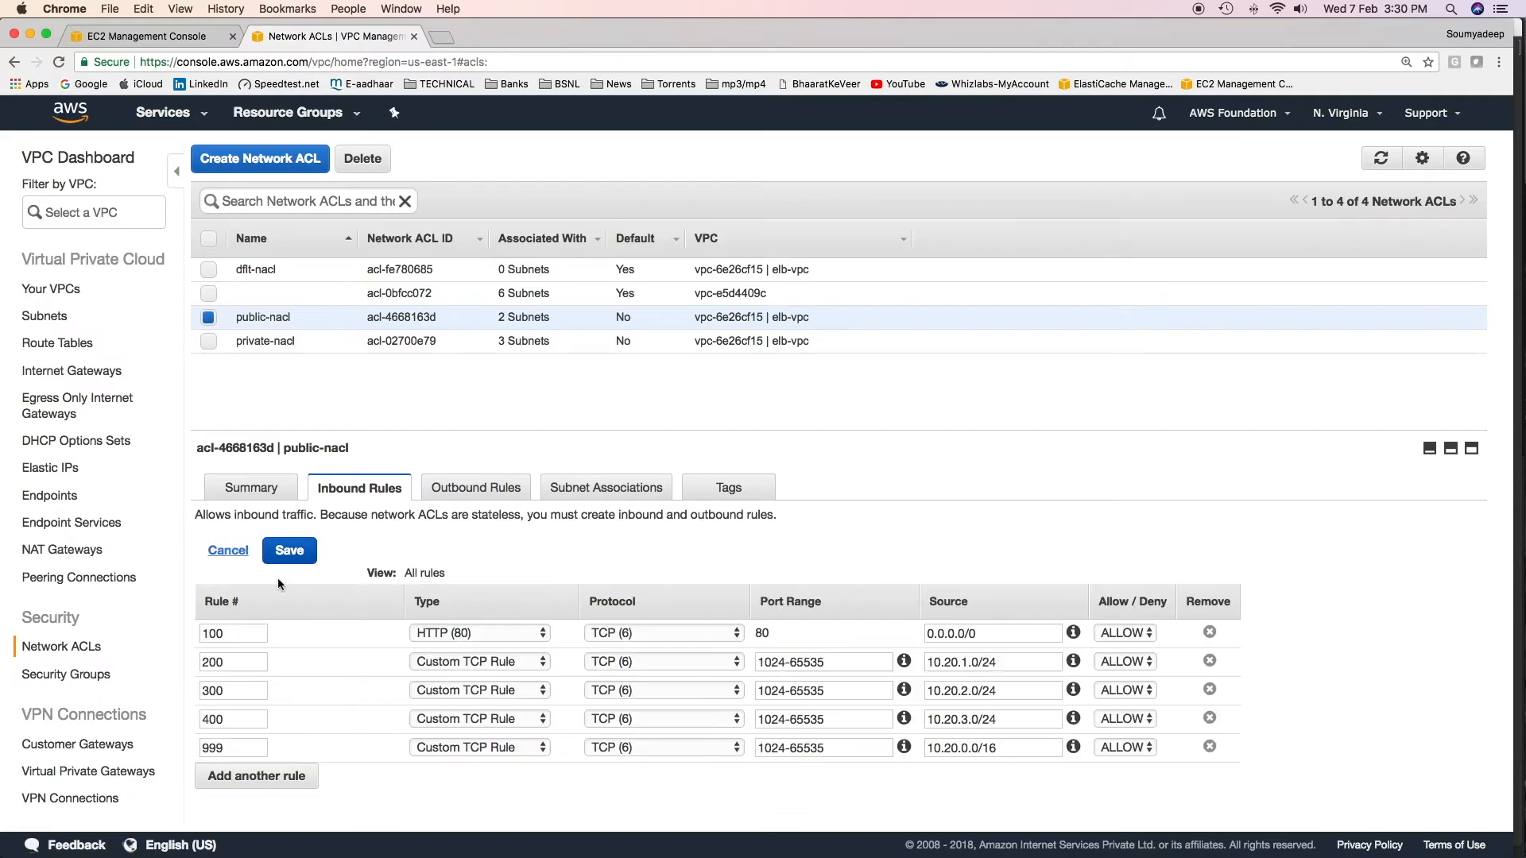
pyautogui.click(1209, 747)
pyautogui.click(289, 550)
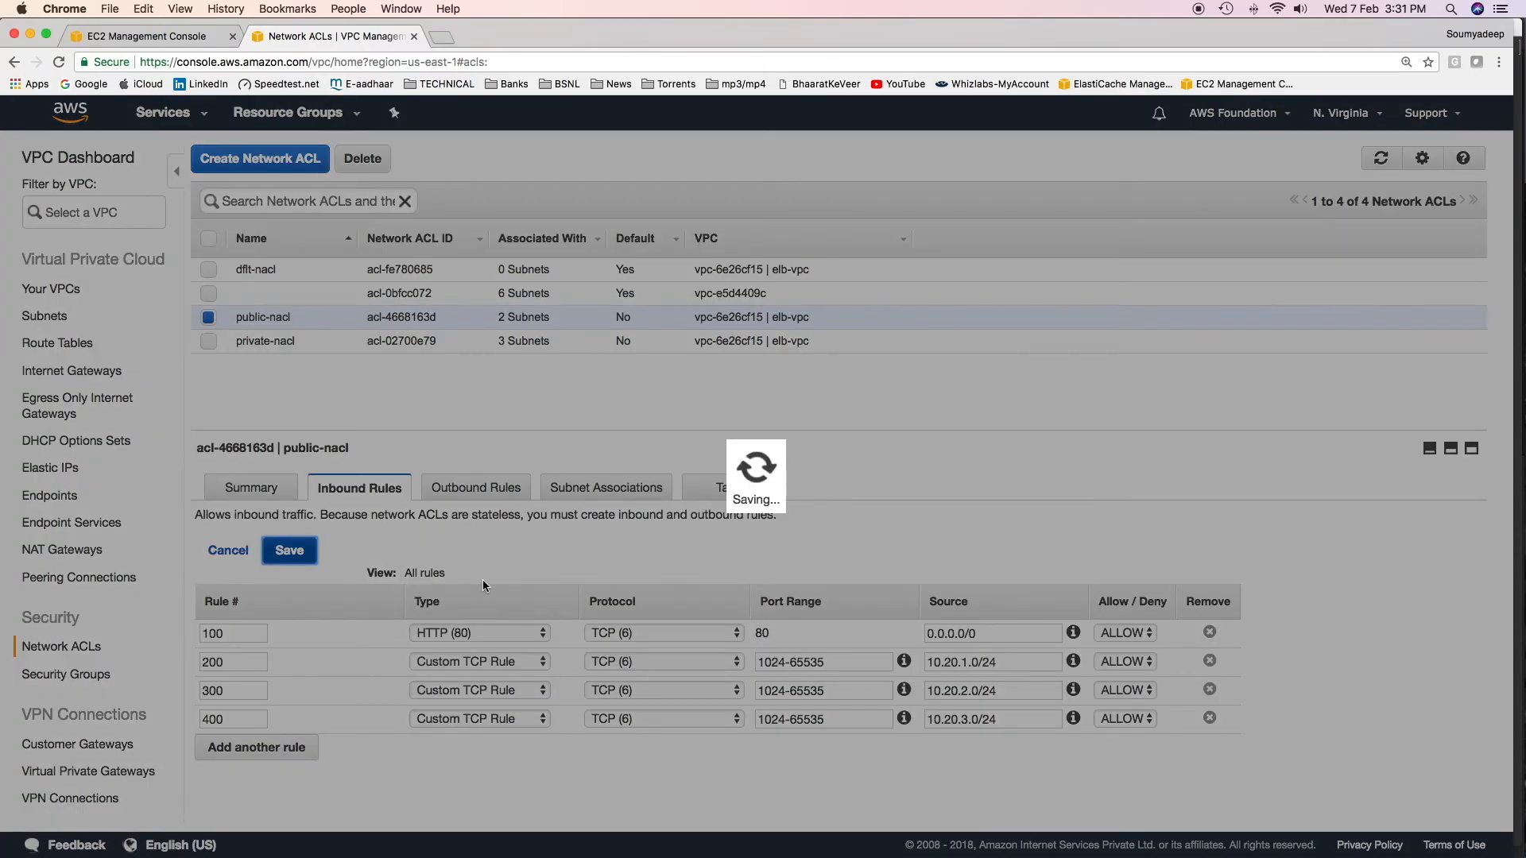
# Remove outbound rule 999 with destination 10.20.0.0/16 from public-nacl and save the rules
pyautogui.click(474, 487)
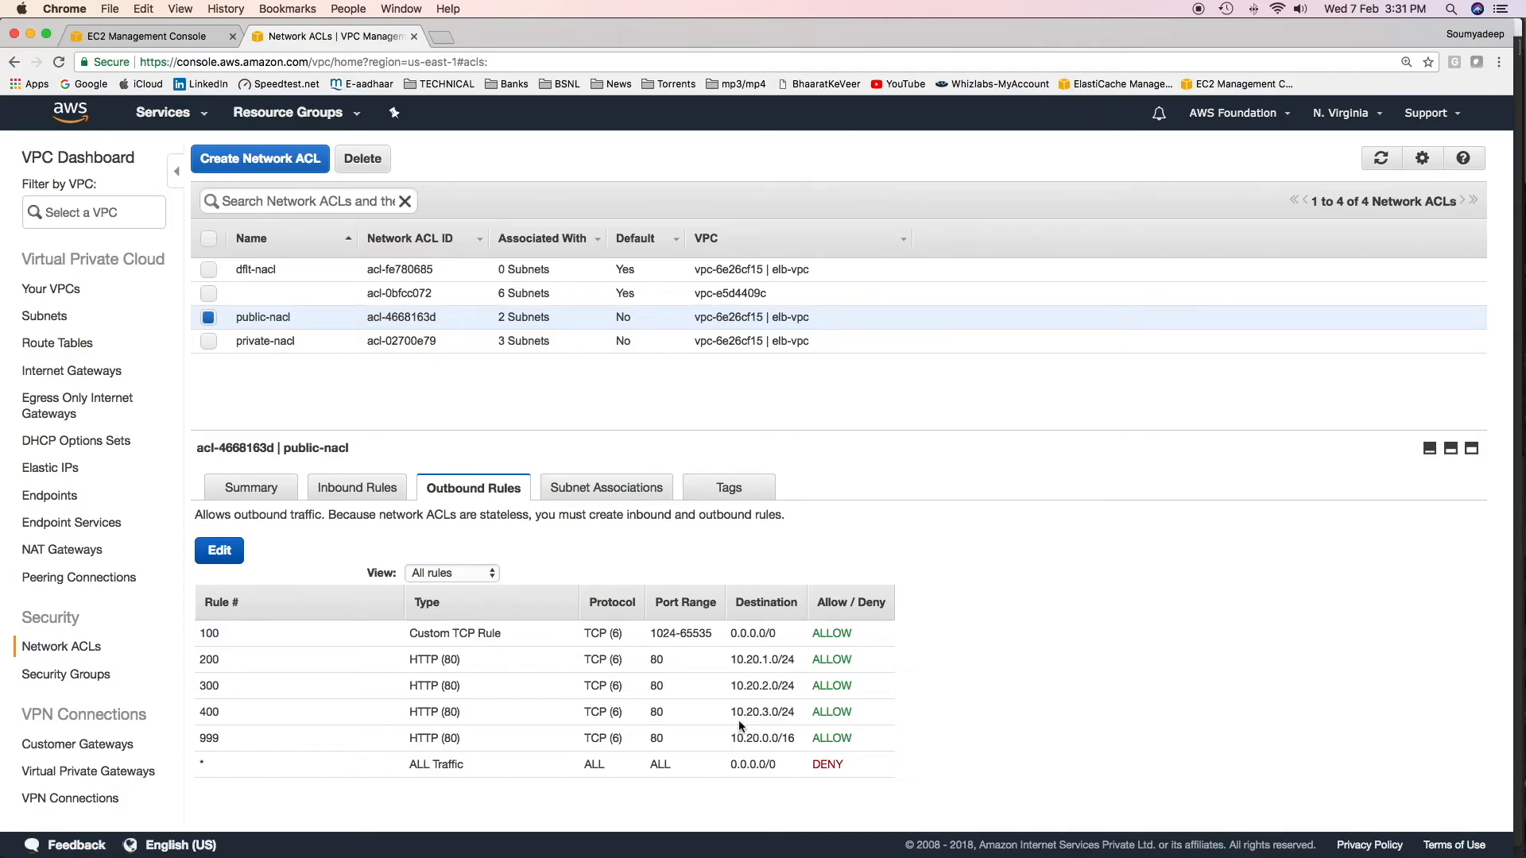
pyautogui.moveTo(735, 739); pyautogui.dragTo(787, 740)
pyautogui.click(221, 550)
pyautogui.click(1210, 747)
pyautogui.click(289, 551)
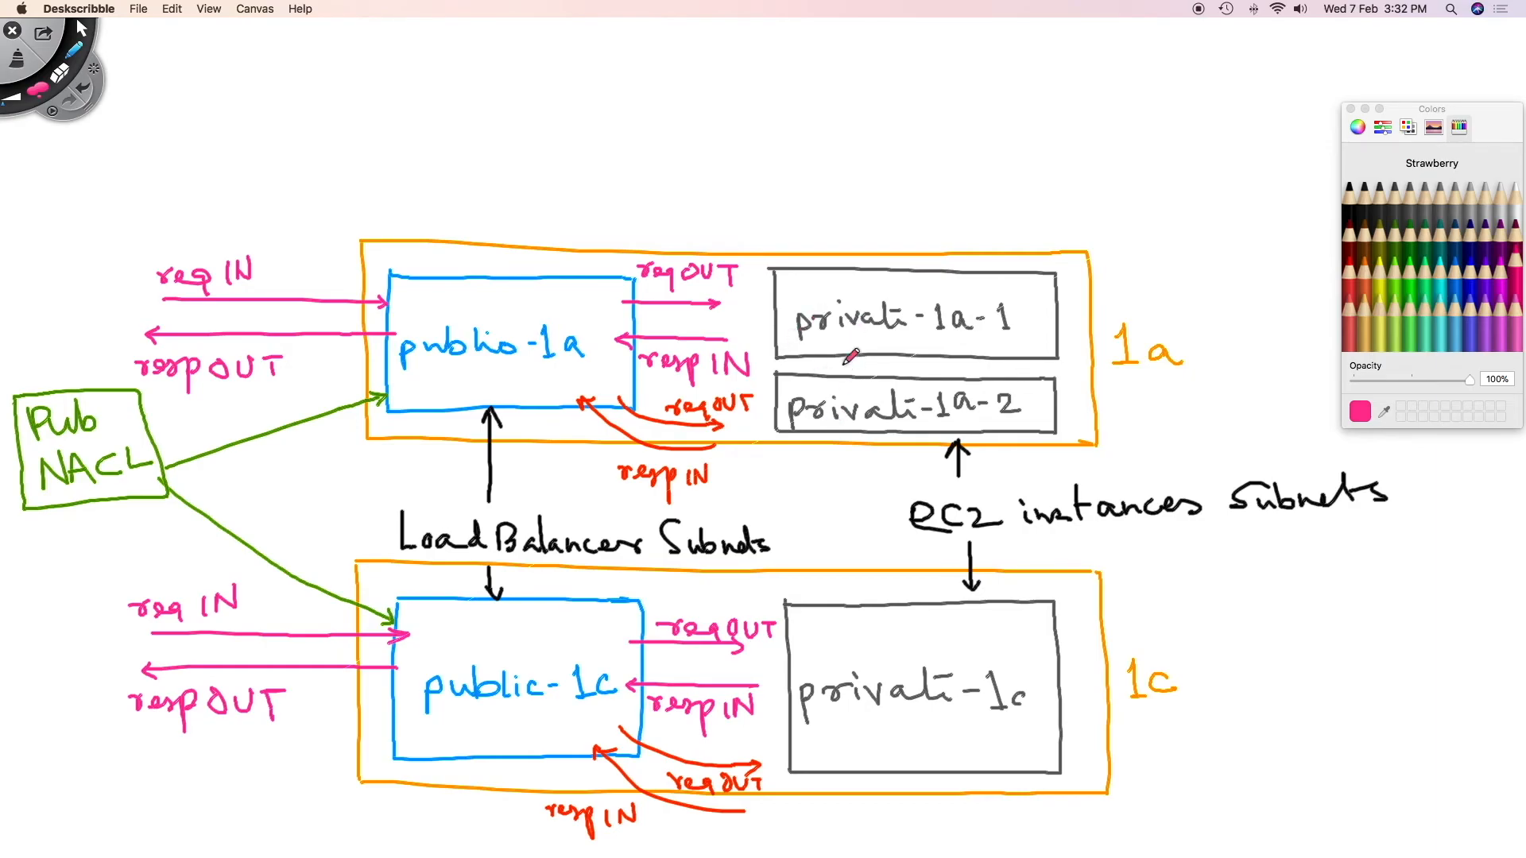
# In Deskscribble, extend the pink and red (Maraschino) request and response arrows to and from the private subnets in both zones
pyautogui.moveTo(728, 303)
pyautogui.mouseDown()
pyautogui.moveTo(784, 302)
pyautogui.moveTo(736, 341)
pyautogui.moveTo(748, 347)
pyautogui.mouseUp()
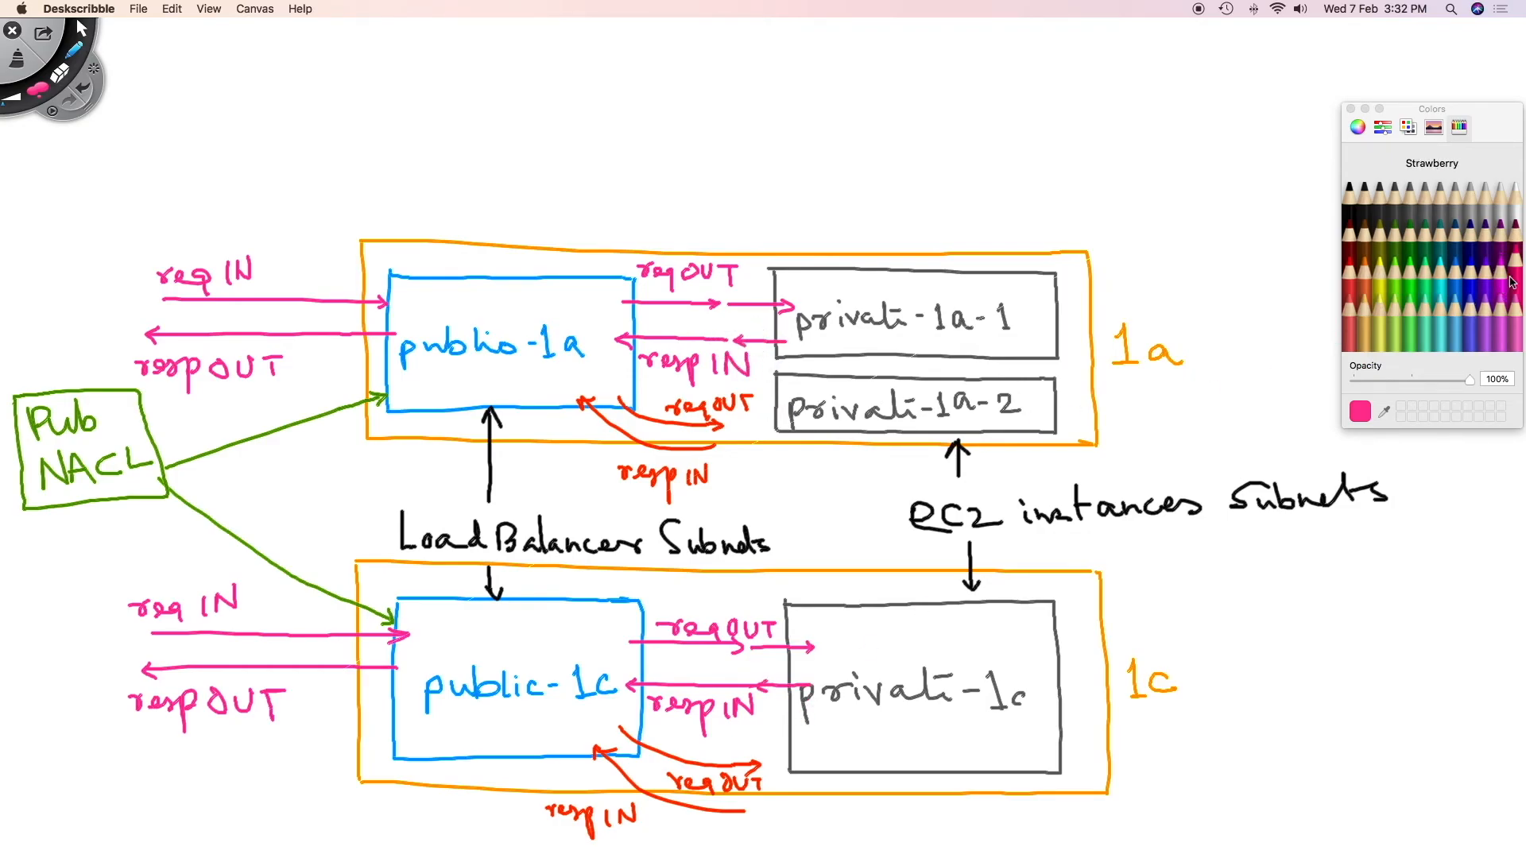
pyautogui.click(1350, 270)
pyautogui.moveTo(731, 426)
pyautogui.mouseDown()
pyautogui.moveTo(791, 419)
pyautogui.moveTo(743, 462)
pyautogui.mouseUp()
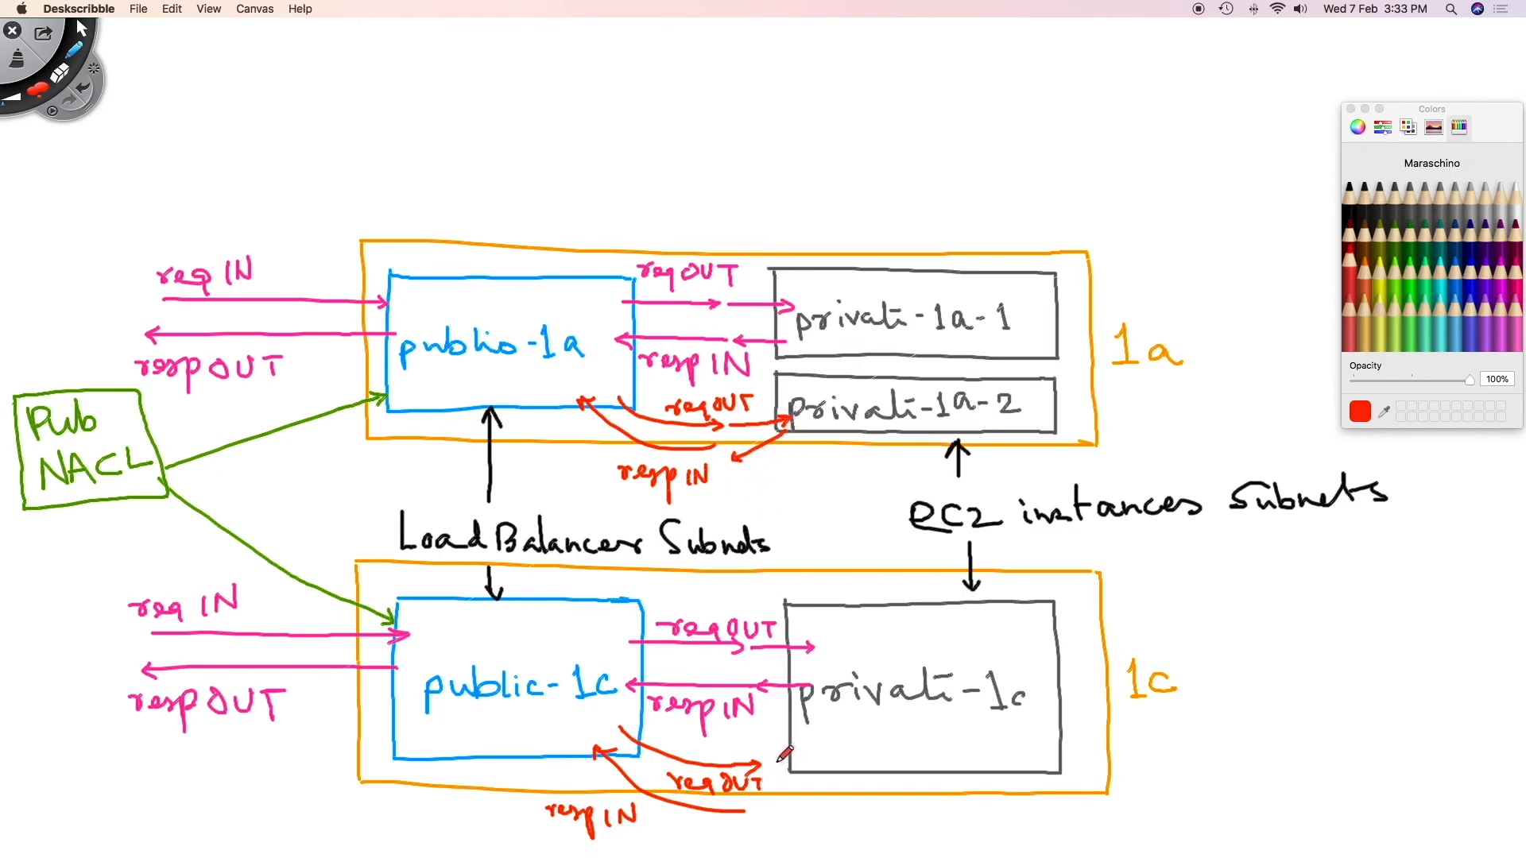
pyautogui.moveTo(831, 762)
pyautogui.mouseDown()
pyautogui.moveTo(766, 763)
pyautogui.moveTo(803, 769)
pyautogui.moveTo(776, 799)
pyautogui.mouseUp()
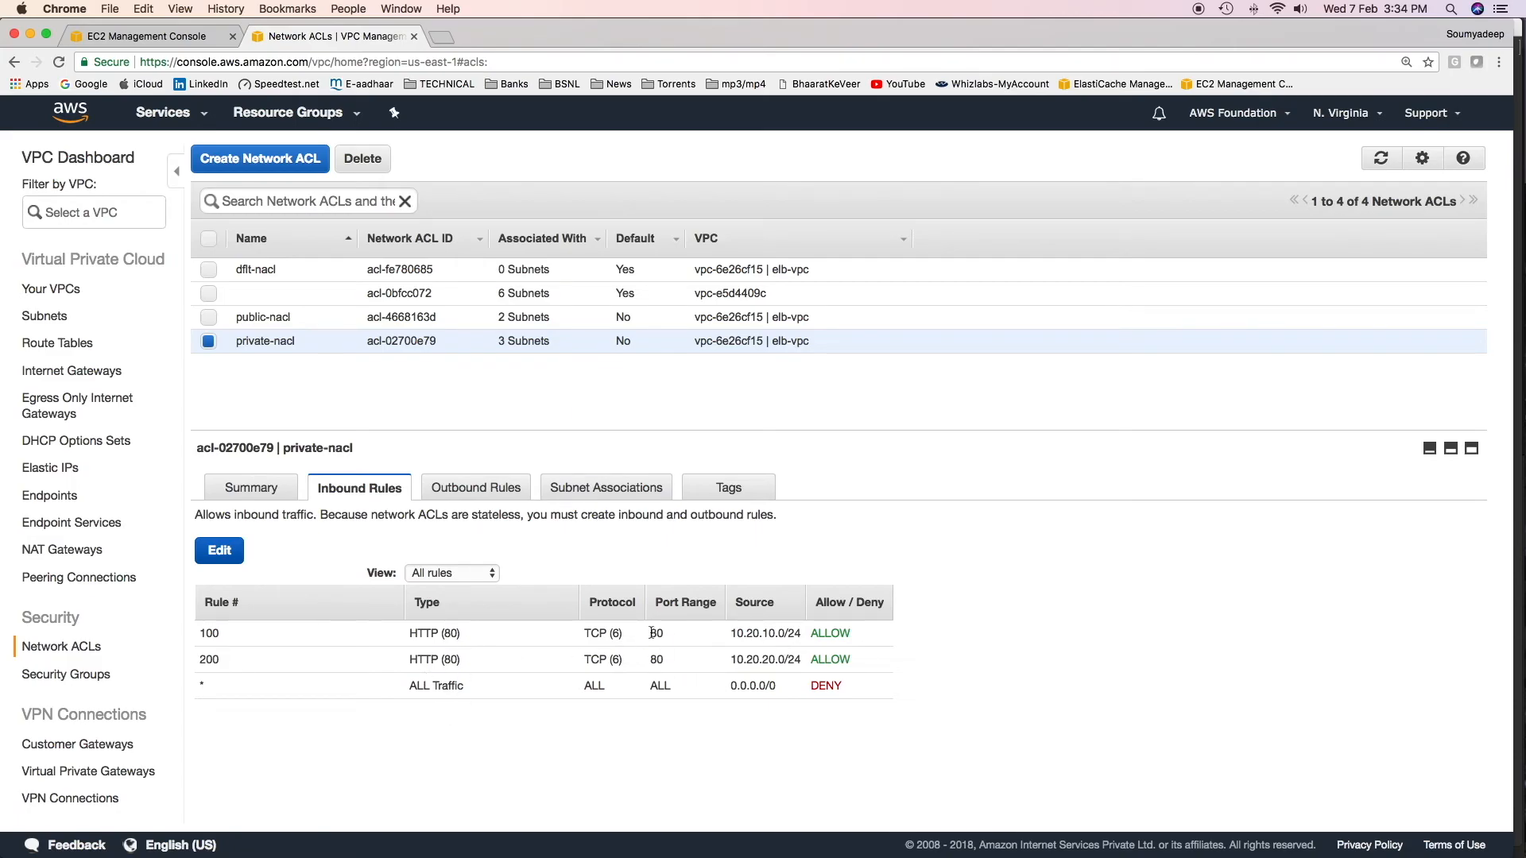
# Review the outbound rules of private-nacl and return to its inbound rules
pyautogui.click(475, 488)
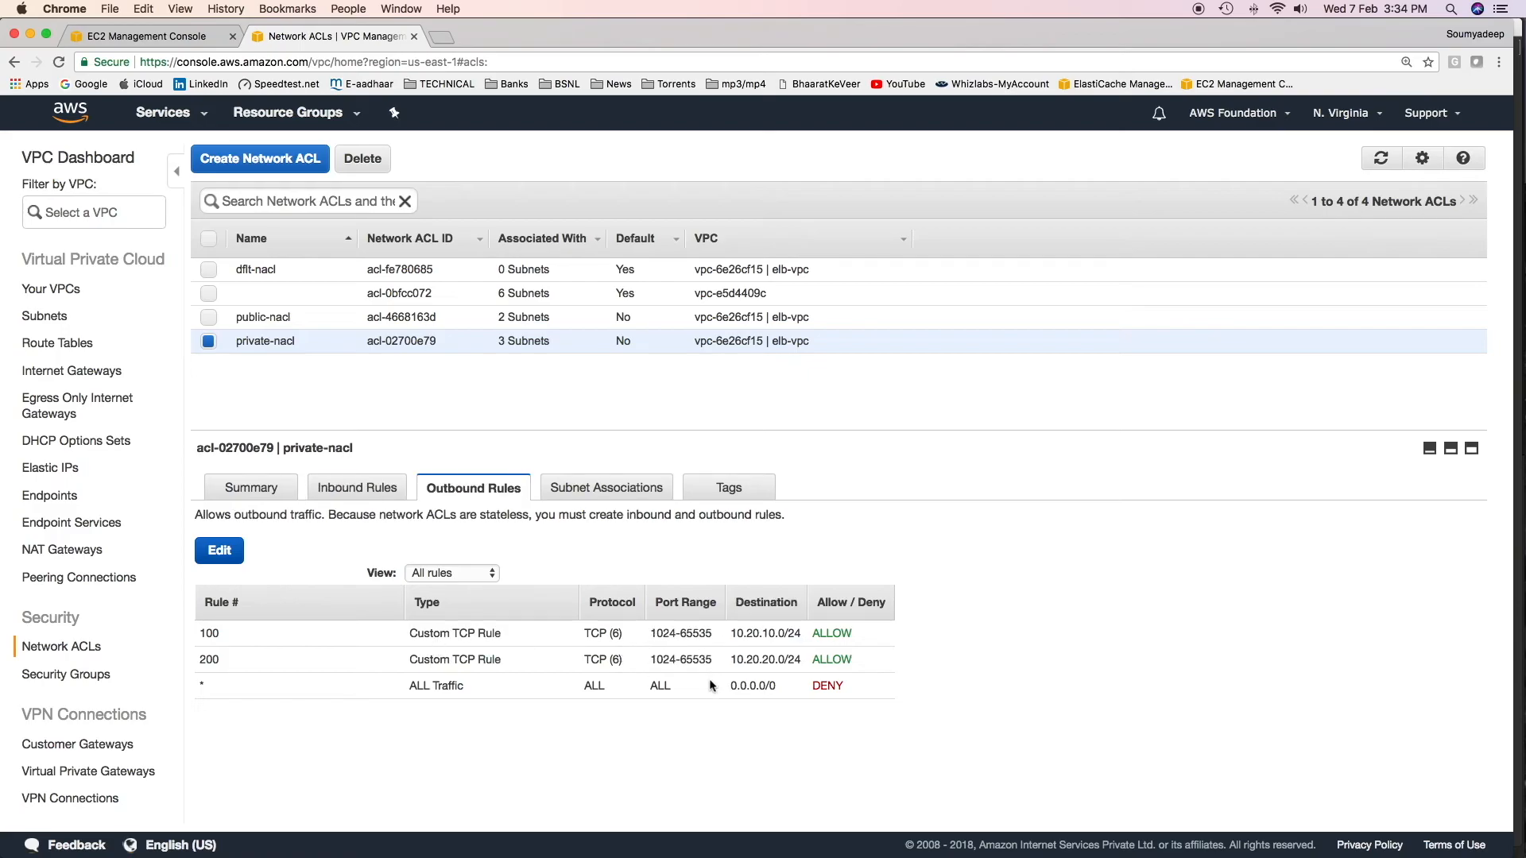
pyautogui.click(380, 491)
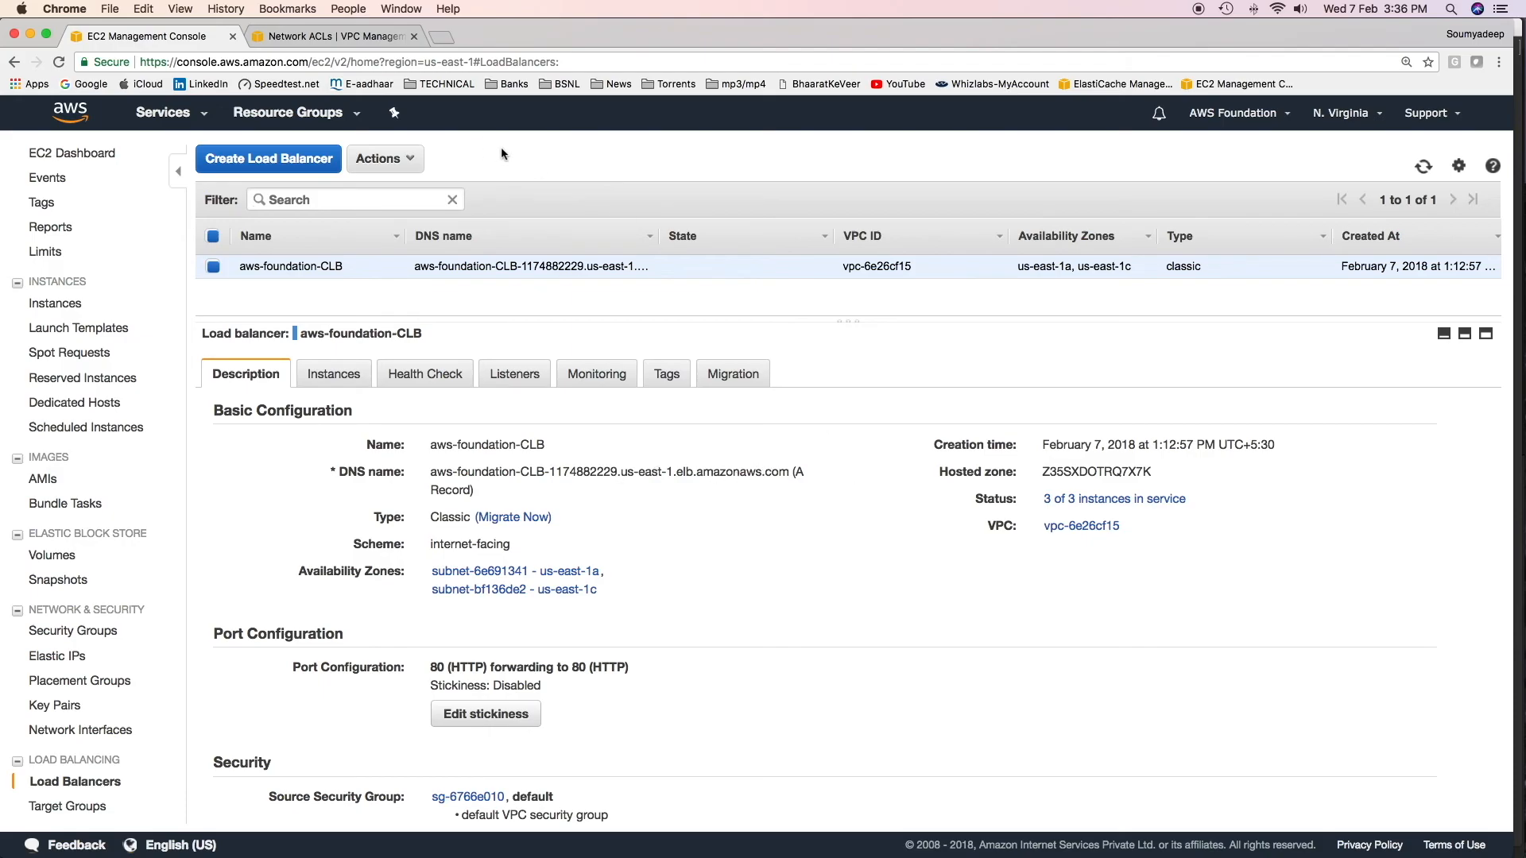
# Open aws-foundation-CLB-1174882229.us-east-1.elb.amazonaws.com in a new browser tab and highlight the instance name in the page heading
pyautogui.press('super+t')
pyautogui.write('aws-foundation-CLB-1174882229.us-east-1.elb.amazonaws.com')
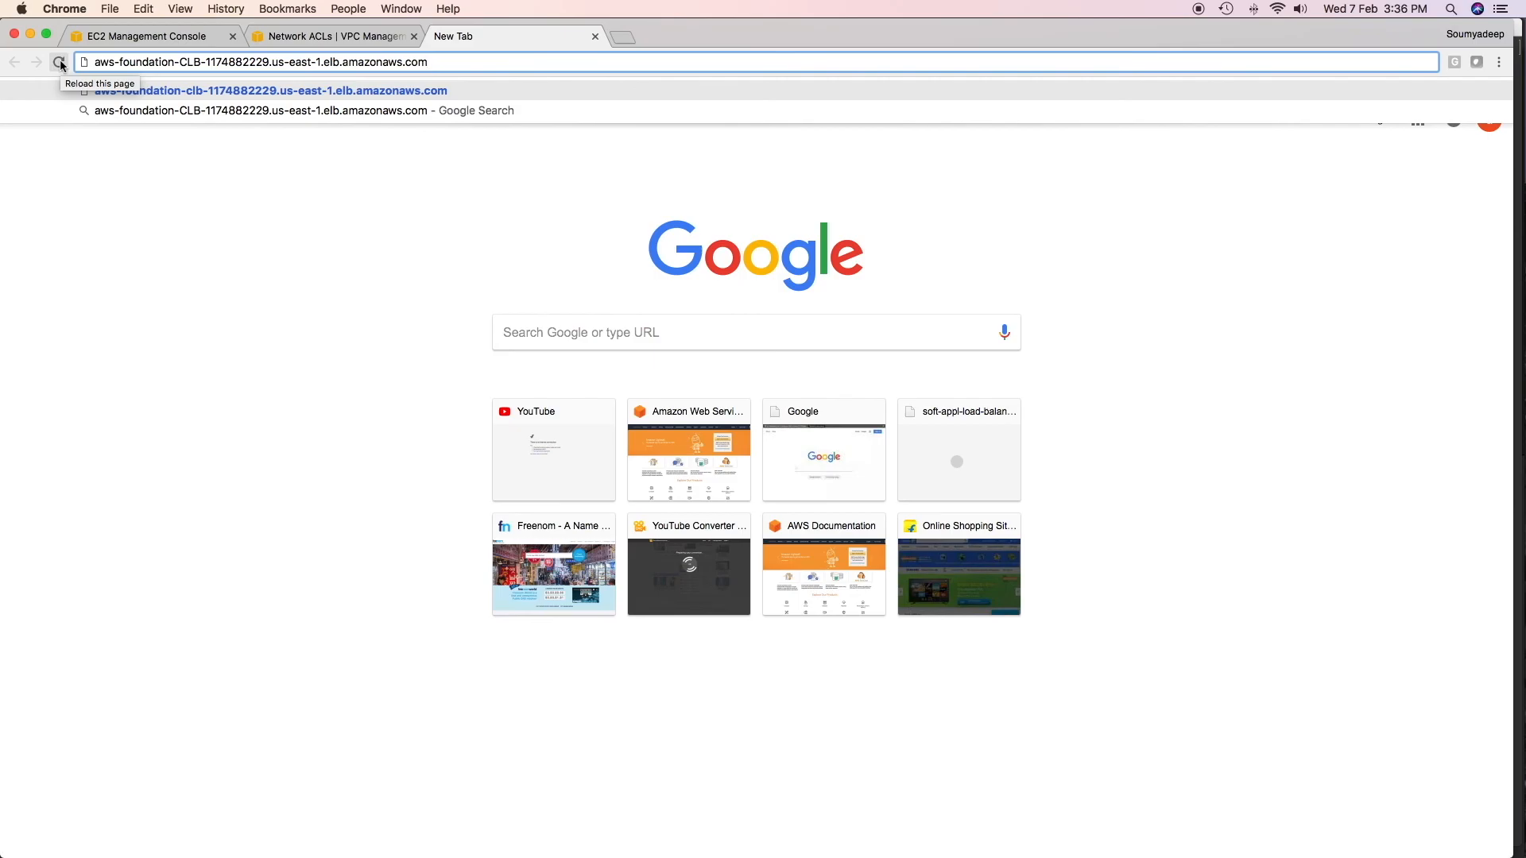
pyautogui.press('Return')
pyautogui.moveTo(8, 118); pyautogui.dragTo(157, 118)
pyautogui.click(127, 404)
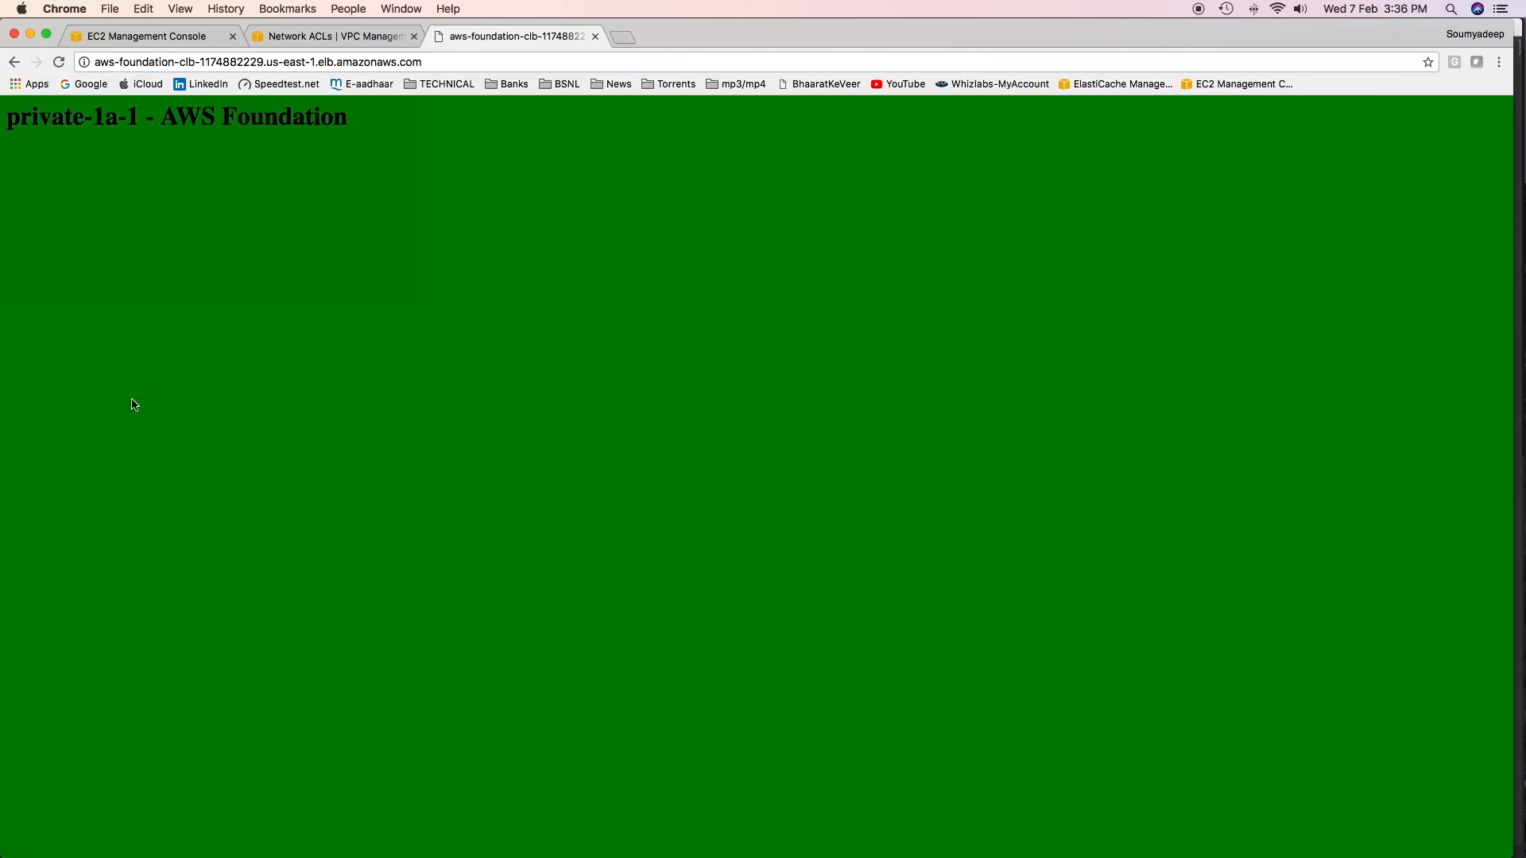
# Reload the load balancer's page four times to check which private instance serves each request
pyautogui.click(59, 62)
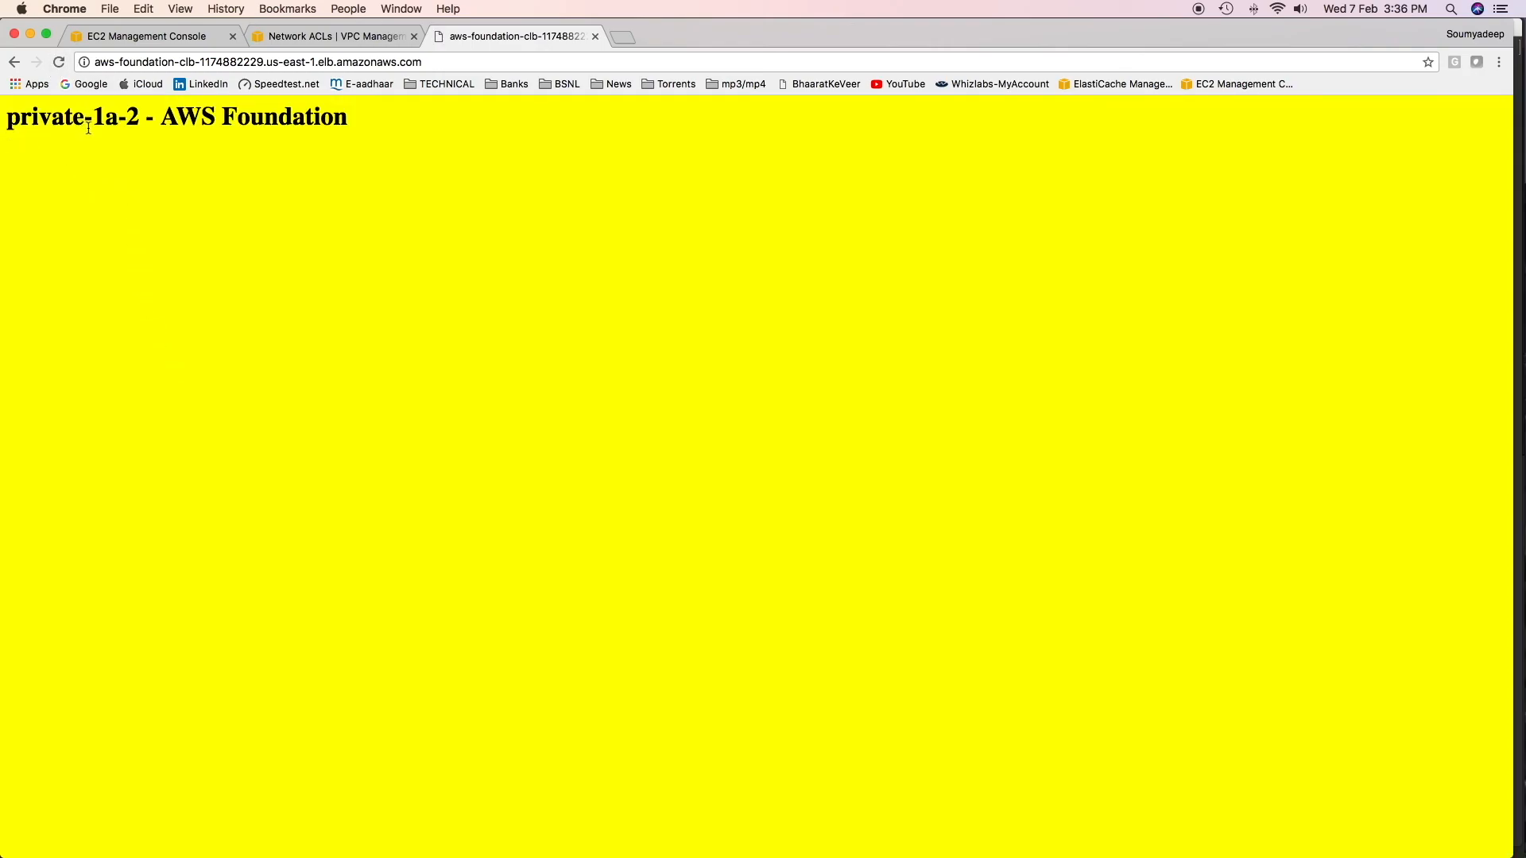
pyautogui.click(59, 62)
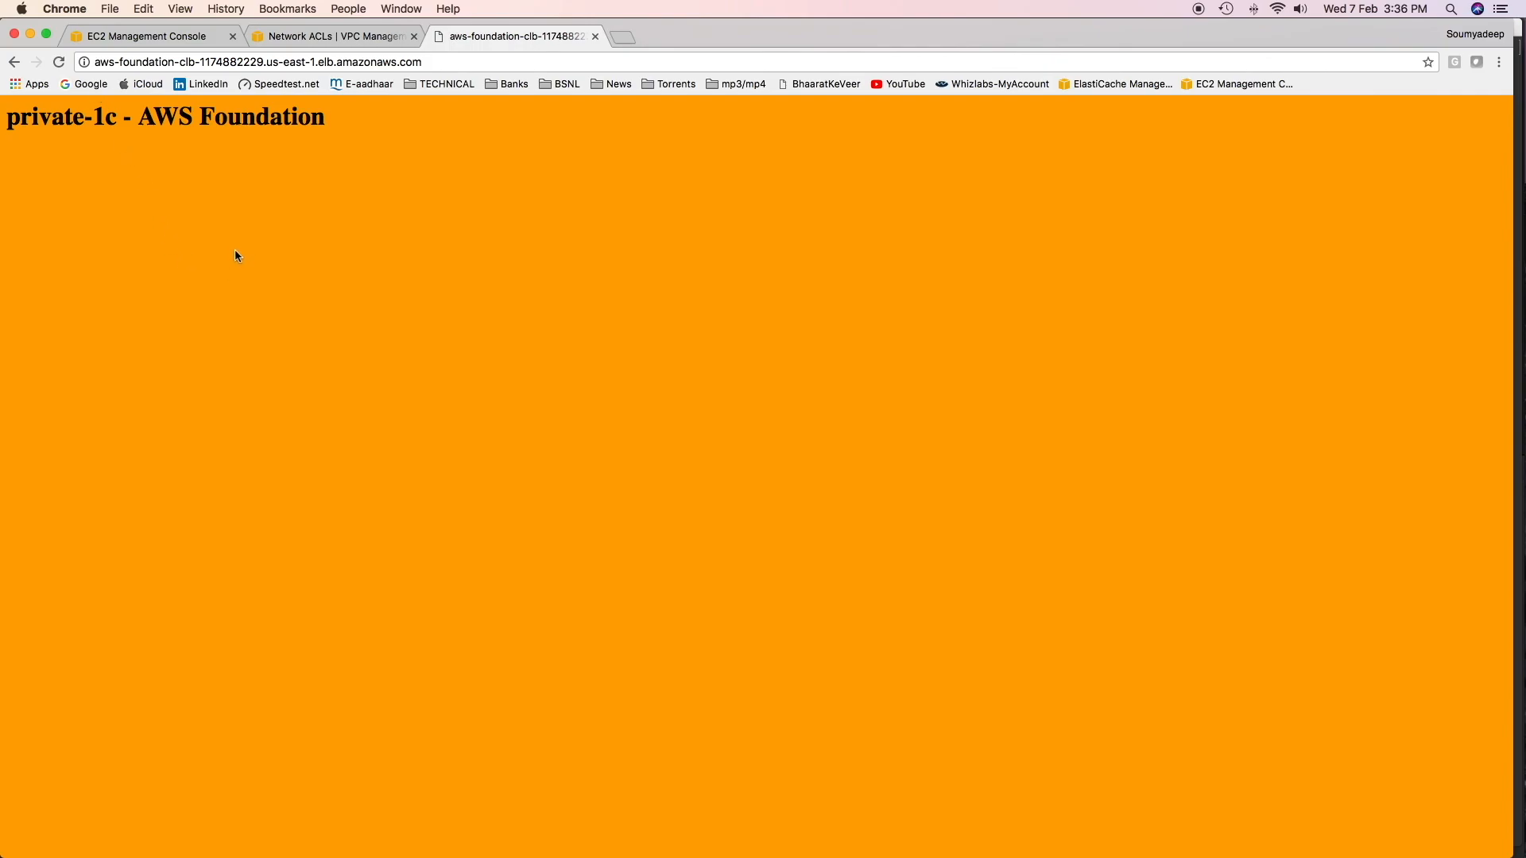
pyautogui.click(59, 62)
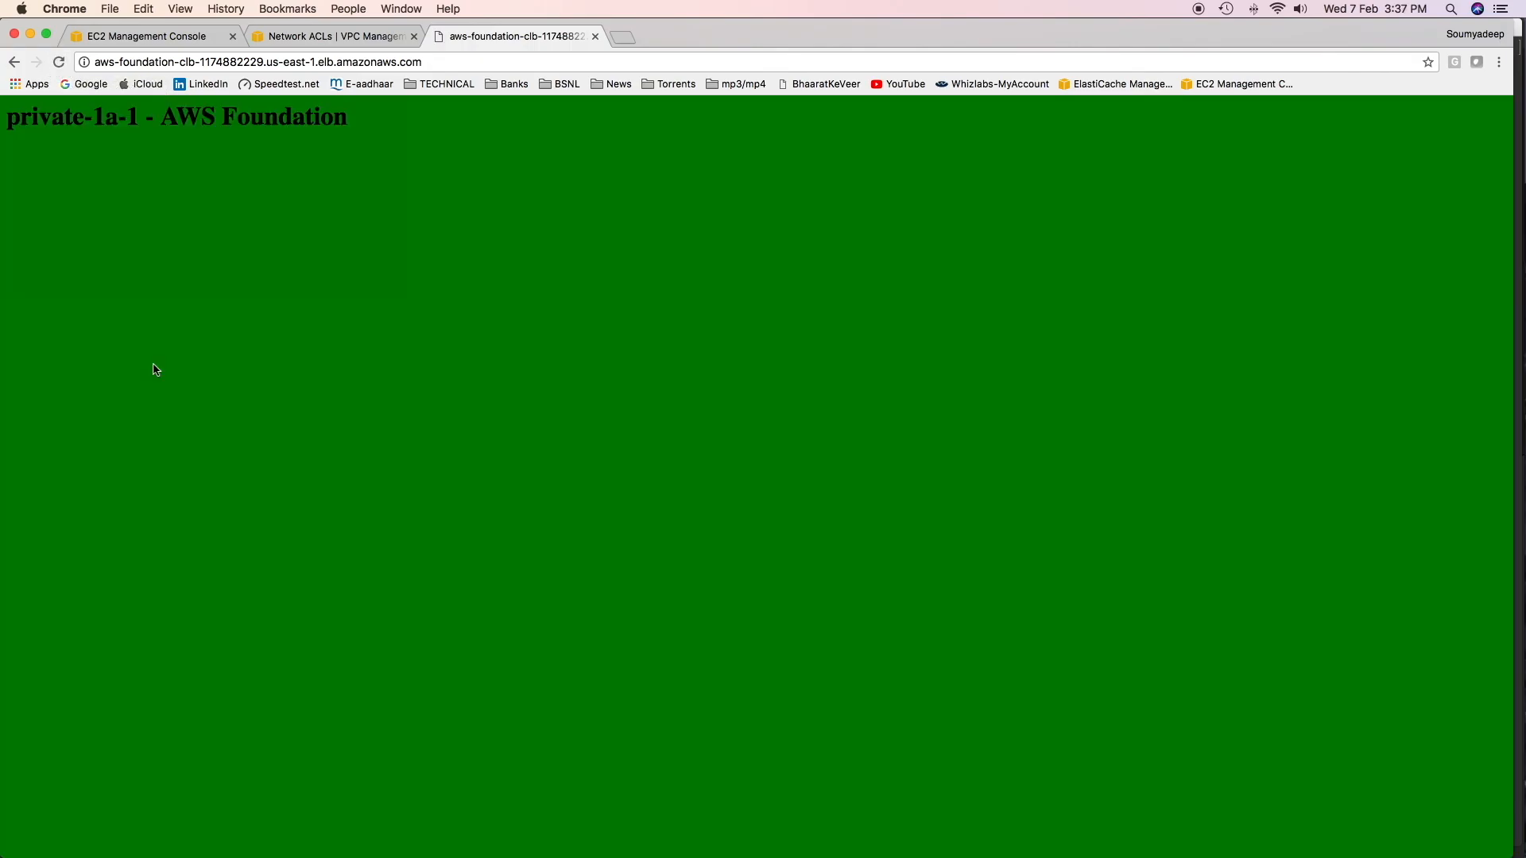
pyautogui.click(59, 62)
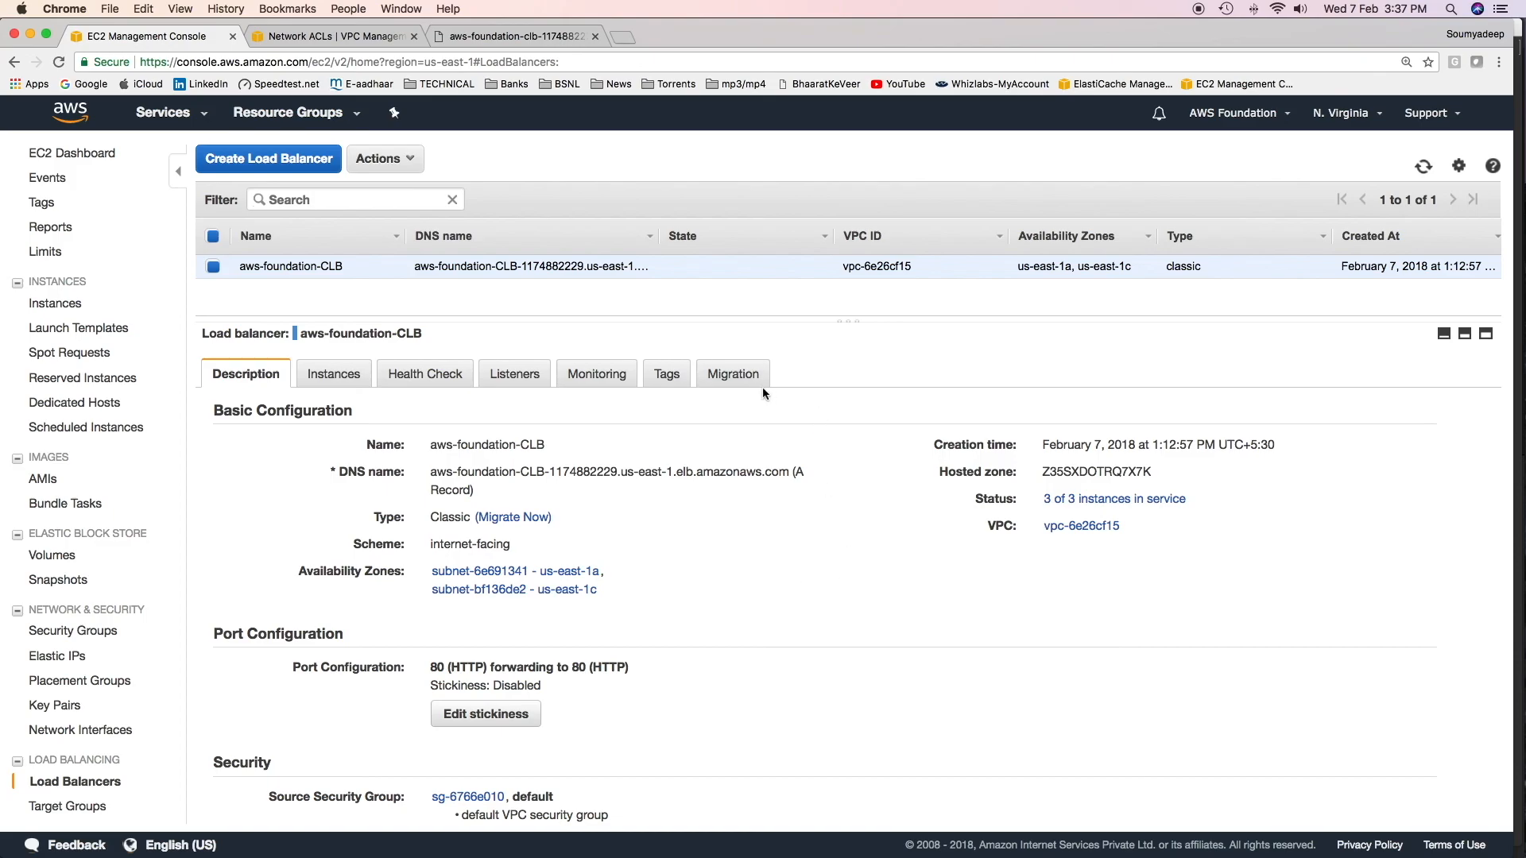
# Preview the ALB migration wizard's review page for aws-foundation-CLB and cancel it without creating a load balancer
pyautogui.click(723, 382)
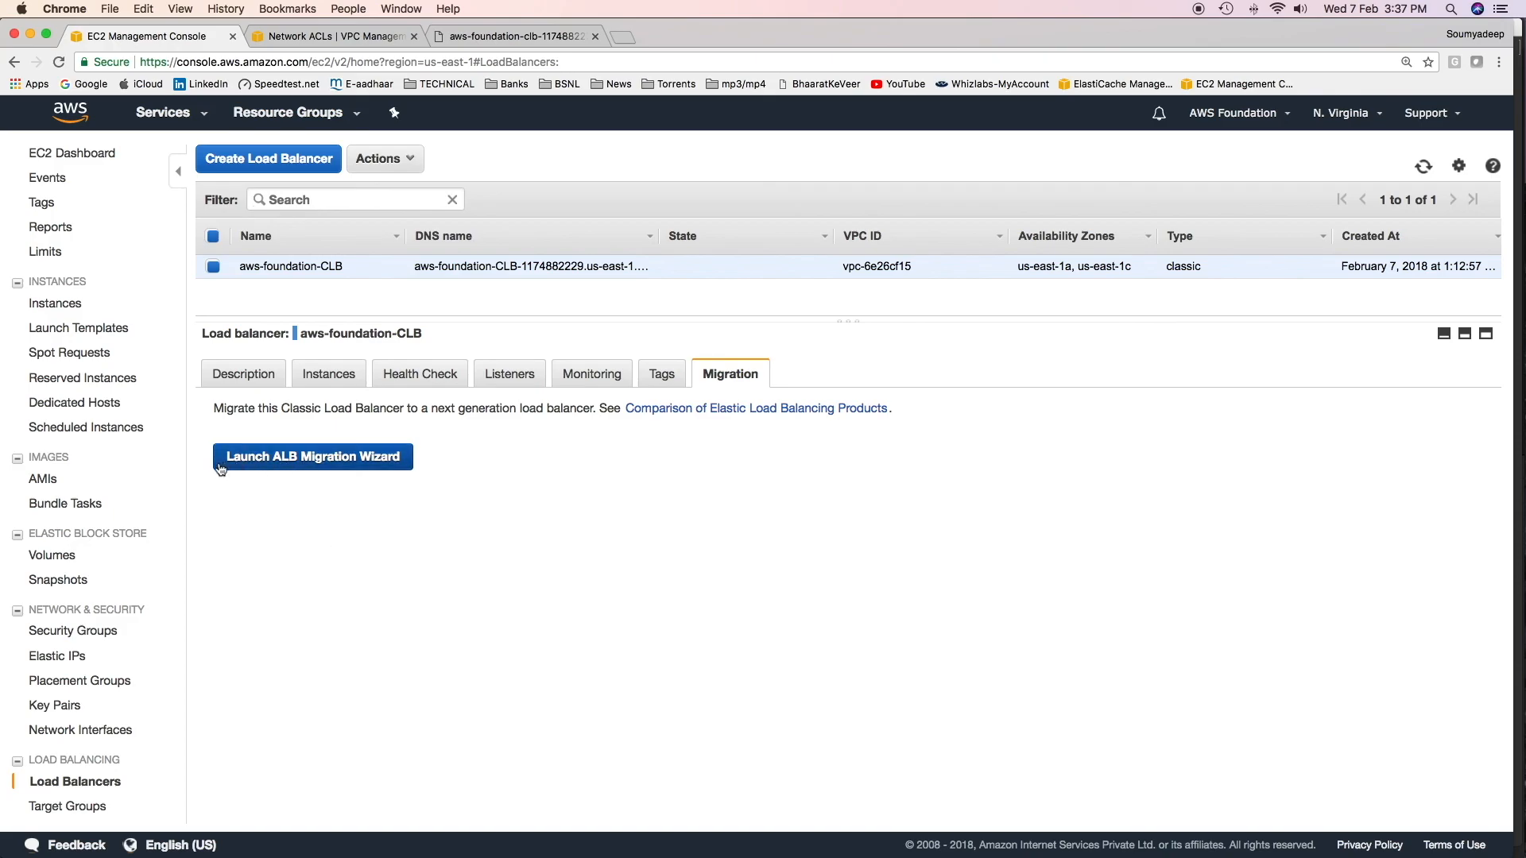
pyautogui.click(334, 459)
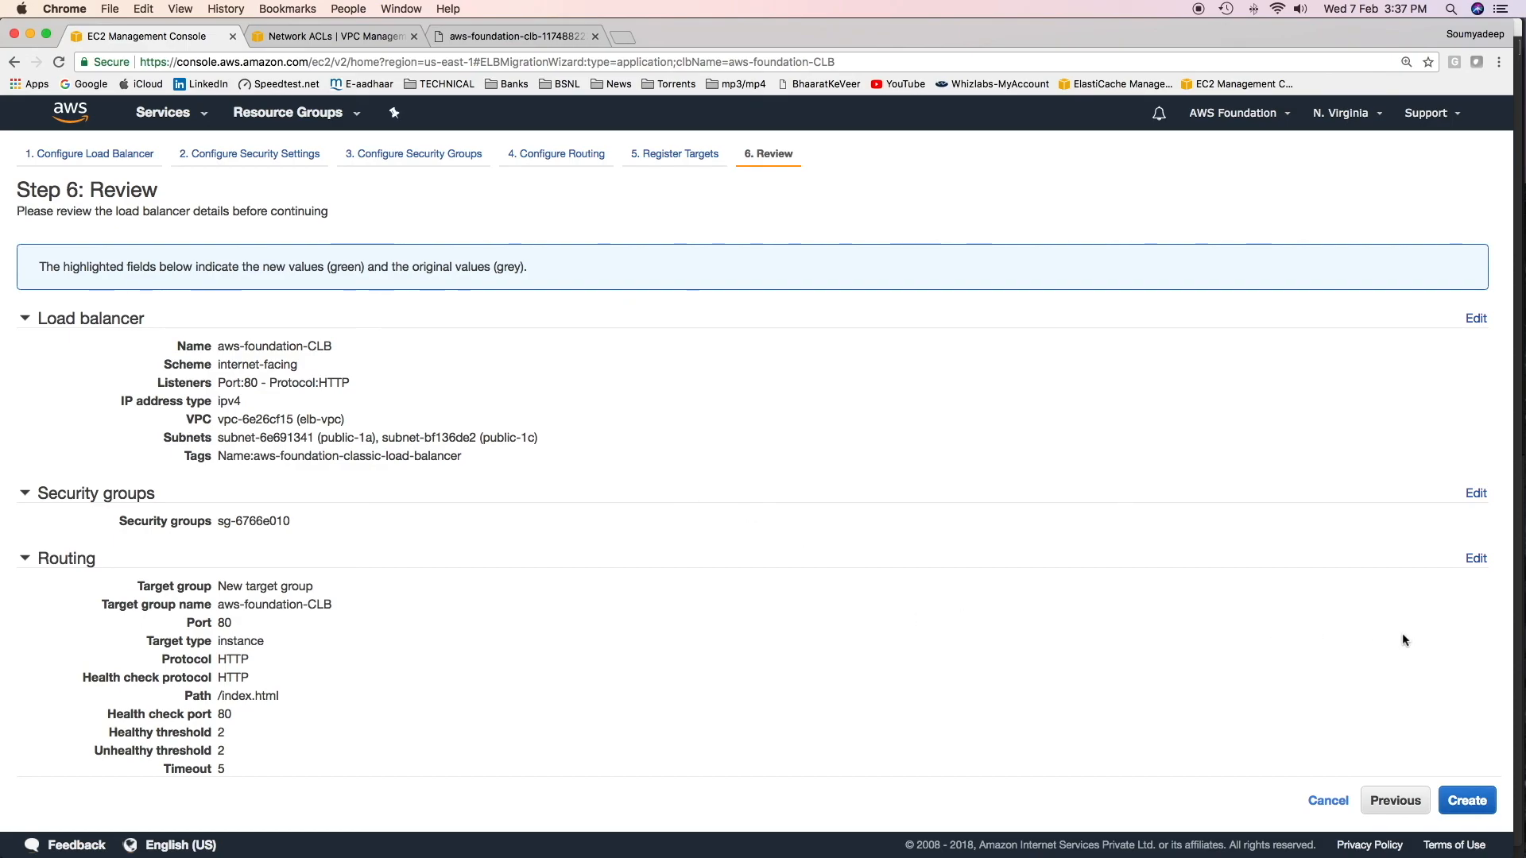
pyautogui.click(1329, 800)
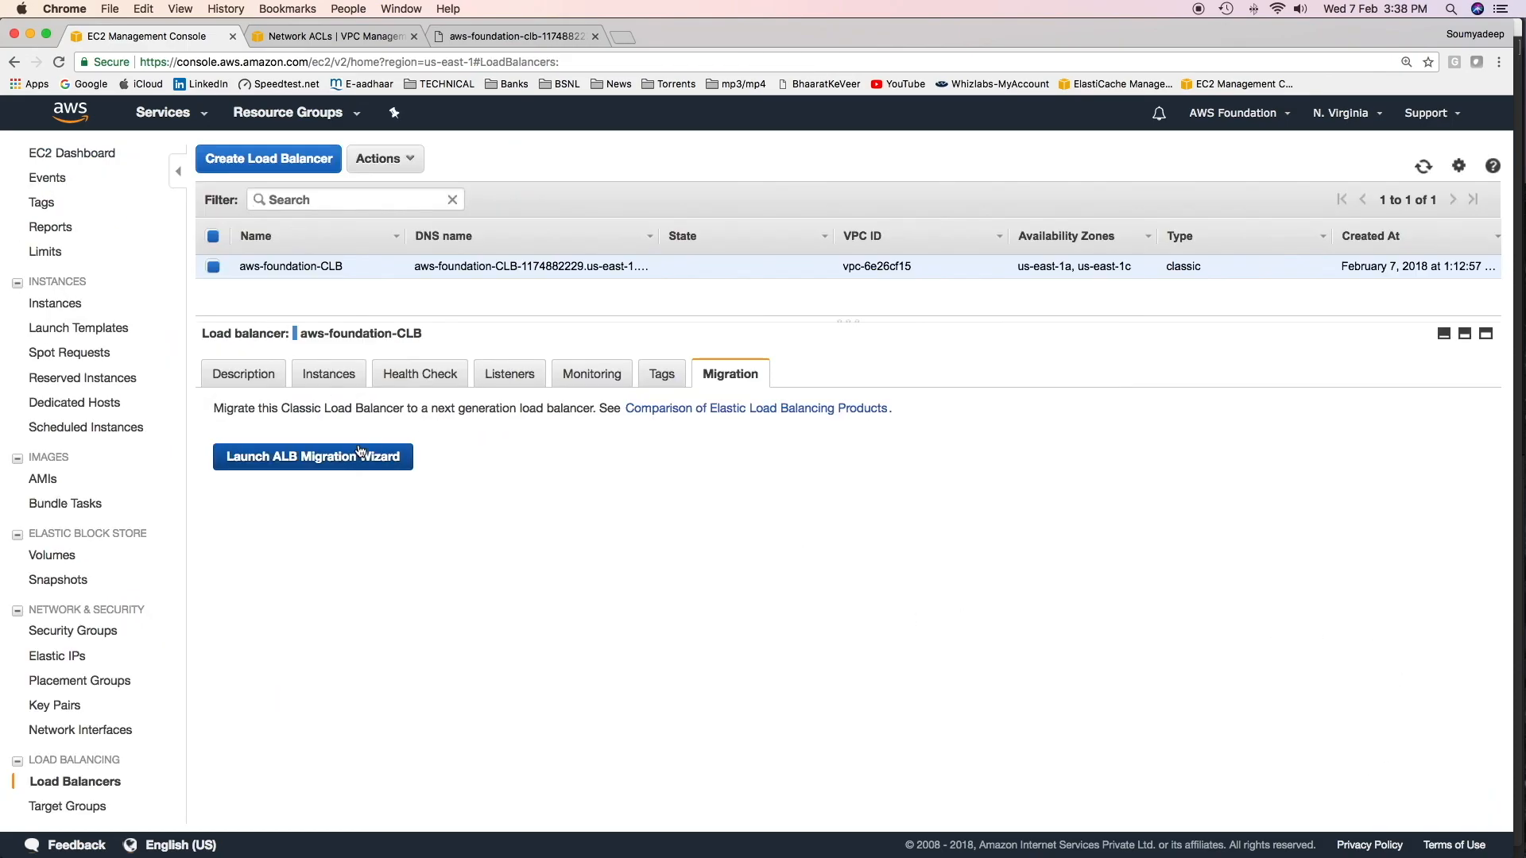